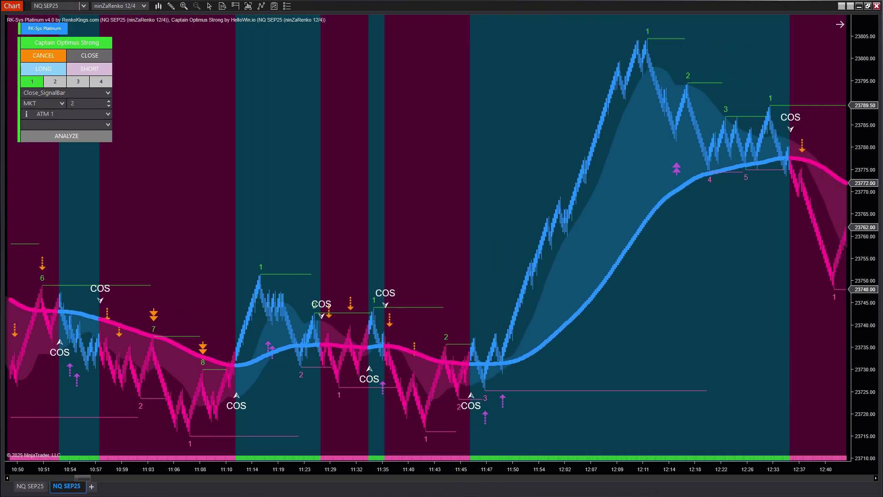
# Add the RK-Sys Platinum v4.0 indicator from the RenkoKings collection to the NQ SEP25 chart's configured indicators
pyautogui.rightClick(321, 44)
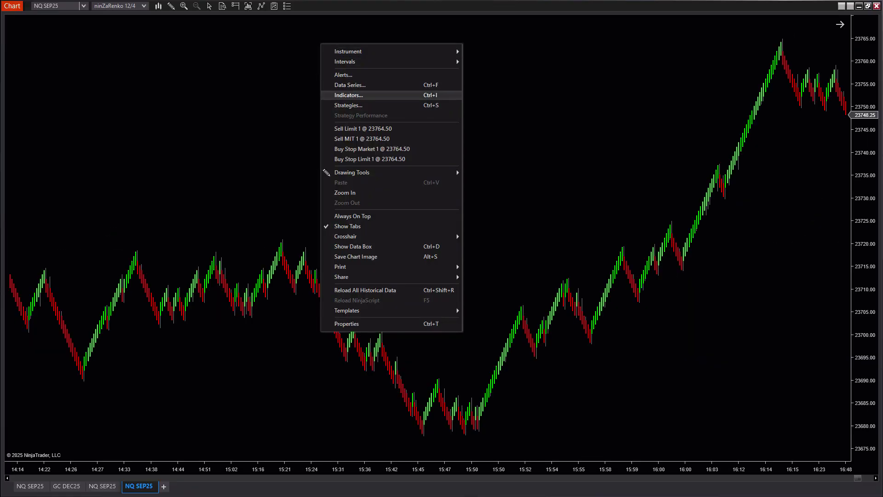
pyautogui.click(348, 94)
pyautogui.click(232, 79)
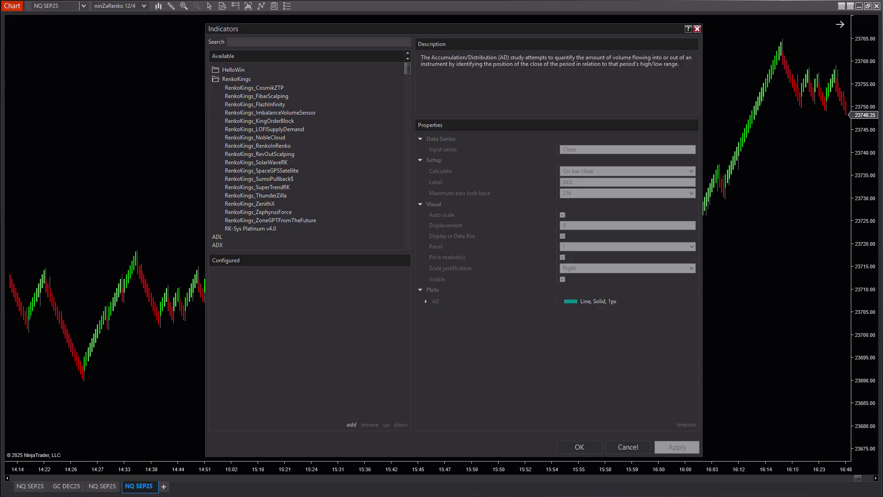
pyautogui.doubleClick(251, 229)
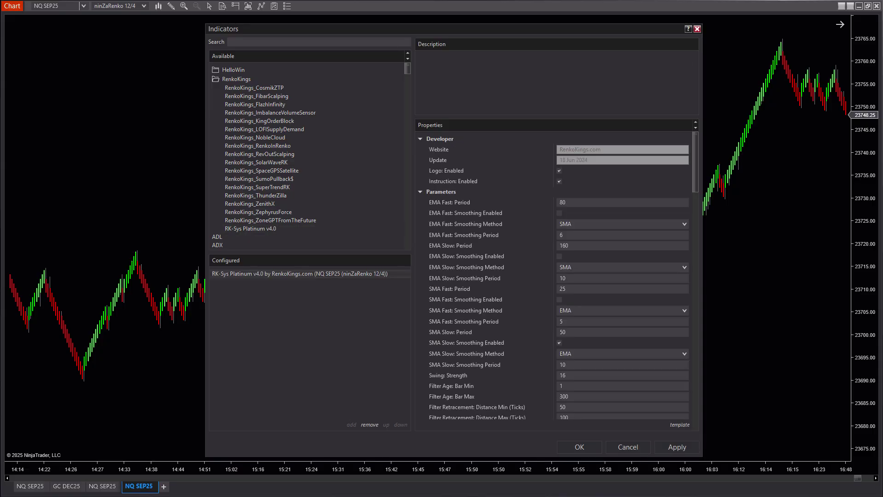
# Add the HelloWin_CaptainOptimusStrong indicator as well and apply both indicators to the chart
pyautogui.click(233, 70)
pyautogui.click(265, 87)
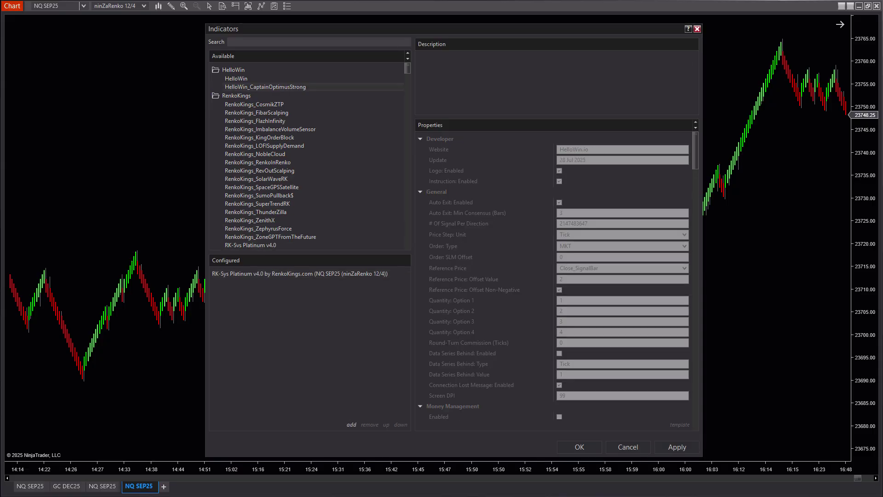
pyautogui.doubleClick(265, 87)
pyautogui.click(579, 447)
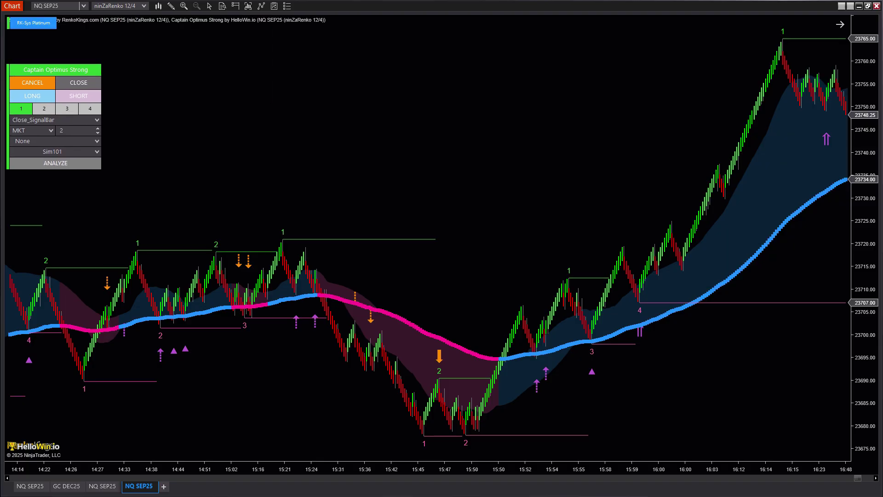
# In the chart's RK-Sys Platinum settings, enable EMA Fast, EMA Slow and SMA Fast smoothing, with EMA as both EMA smoothing methods
pyautogui.rightClick(381, 71)
pyautogui.click(413, 113)
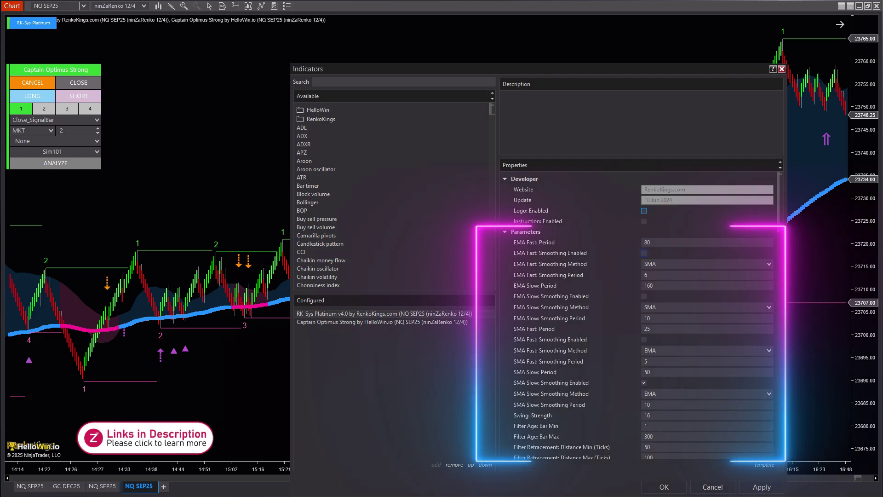
pyautogui.click(644, 253)
pyautogui.click(662, 264)
pyautogui.click(657, 282)
pyautogui.click(644, 296)
pyautogui.click(662, 307)
pyautogui.click(650, 326)
pyautogui.click(644, 339)
# Set the colour of RK-Sys Platinum's Signal: Pullback MA plot to Thistle
pyautogui.scroll(-3, 644, 317)
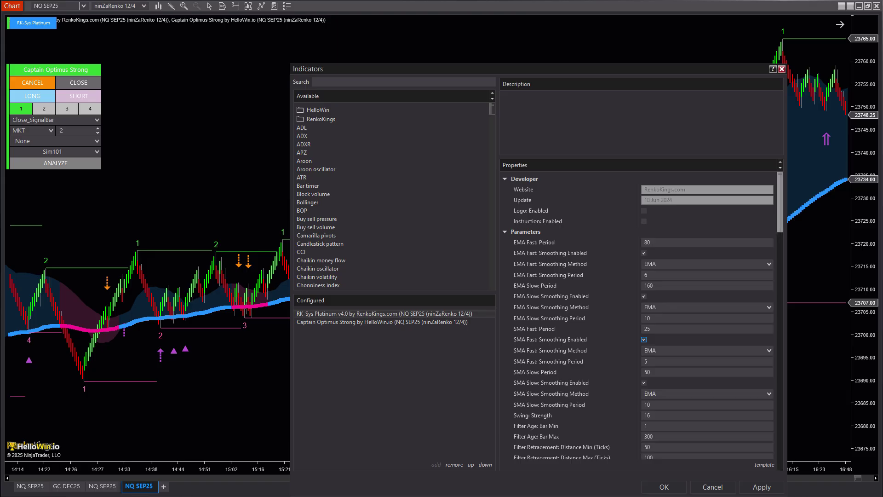
pyautogui.scroll(-10, 644, 317)
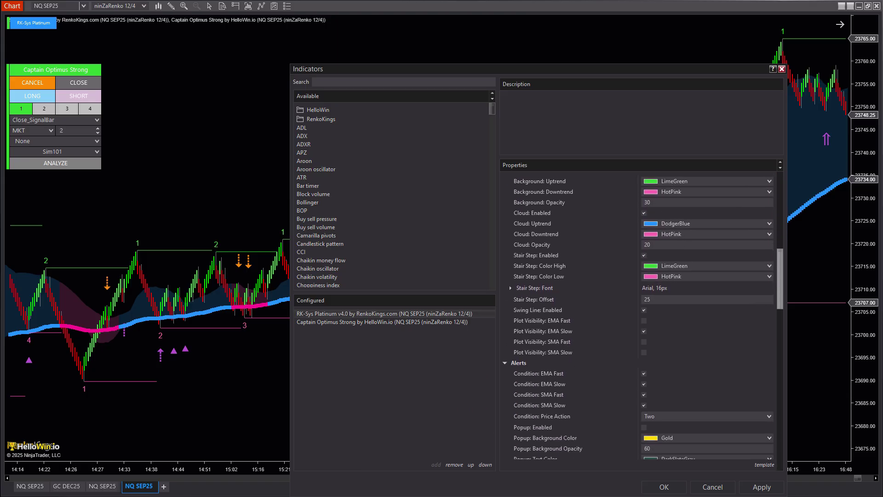
pyautogui.scroll(-10, 644, 317)
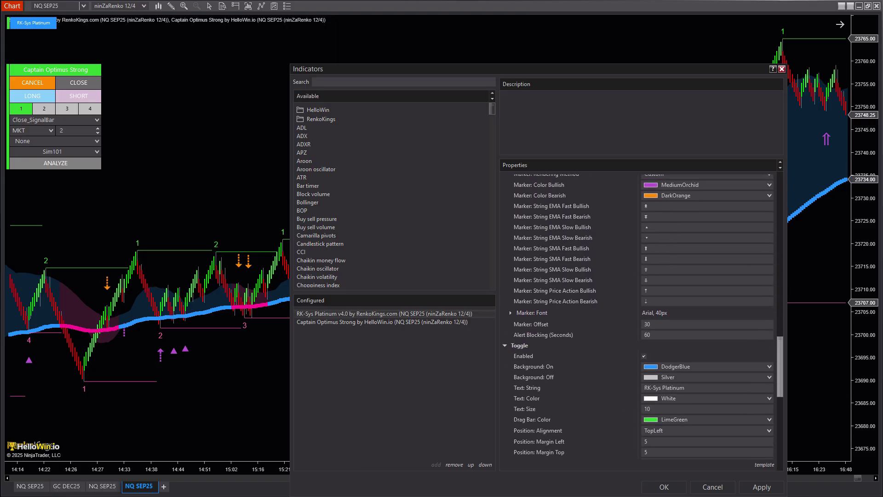
pyautogui.scroll(-6, 644, 317)
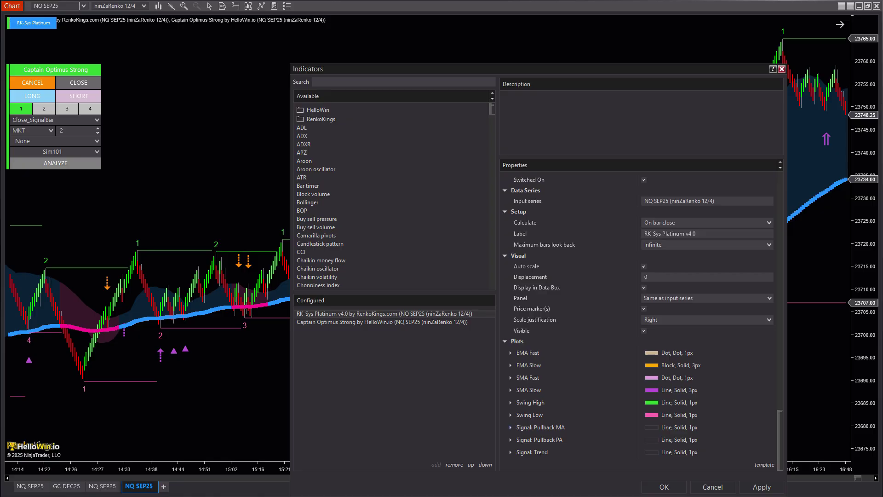
pyautogui.click(510, 427)
pyautogui.click(706, 438)
pyautogui.click(690, 218)
# Set the Signal: Pullback PA plot colour to Purple and assign a colour to the Signal: Trend plot
pyautogui.scroll(-2, 704, 428)
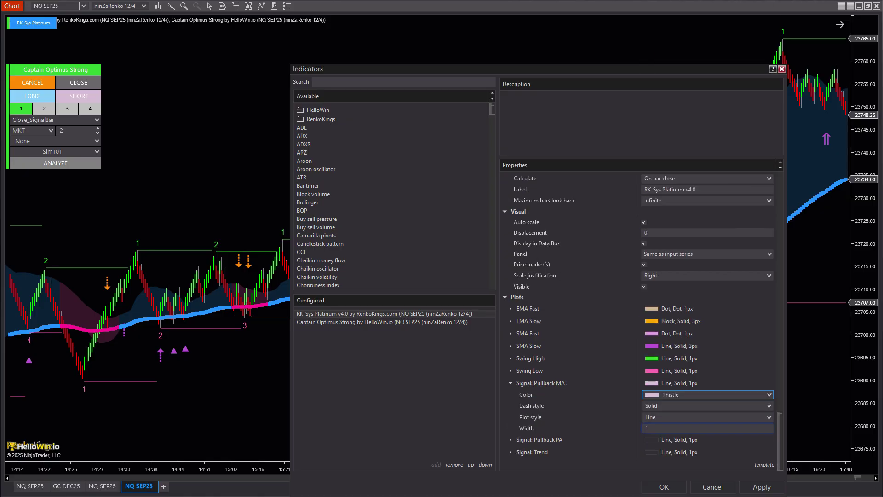
pyautogui.click(510, 440)
pyautogui.click(706, 450)
pyautogui.click(690, 274)
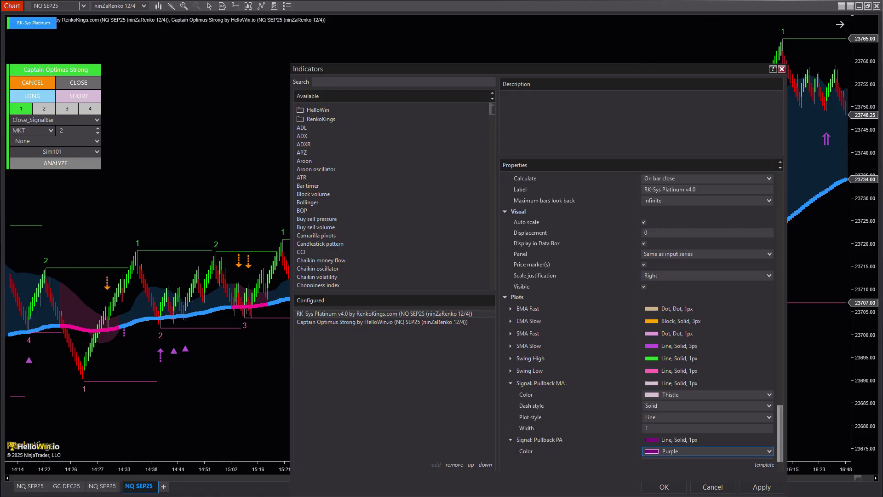
pyautogui.moveTo(779, 432); pyautogui.dragTo(780, 453)
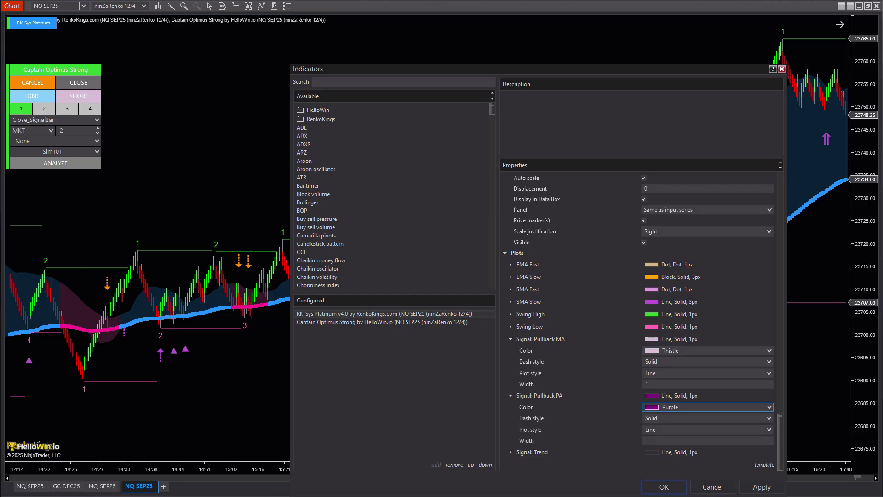
pyautogui.click(510, 452)
pyautogui.scroll(-1, 708, 322)
pyautogui.click(708, 419)
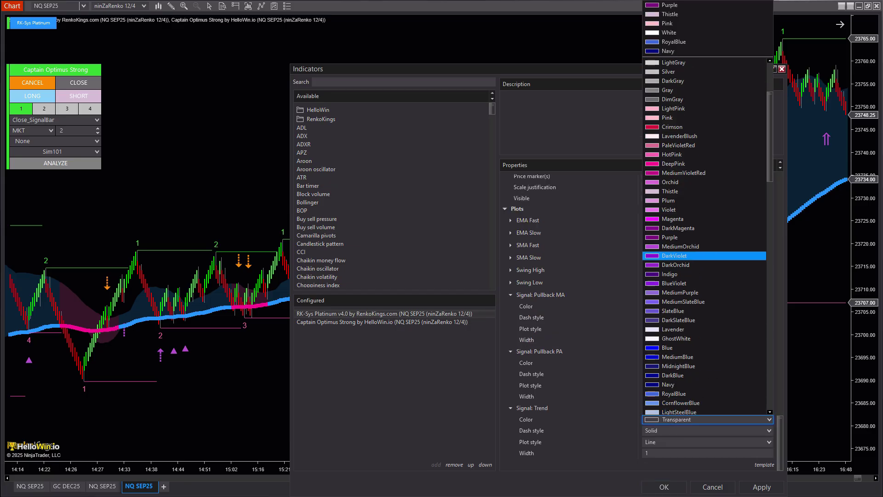
pyautogui.click(690, 90)
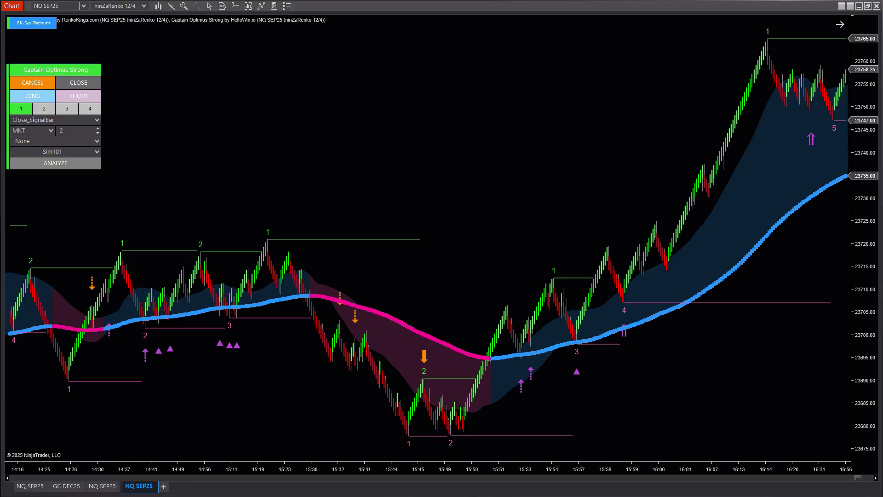
# In the Captain Optimus Strong setup, search the indicators for "rk" and add RenkoKings_RKSysPlatinum to the configured list
pyautogui.click(365, 78)
pyautogui.write('rk')
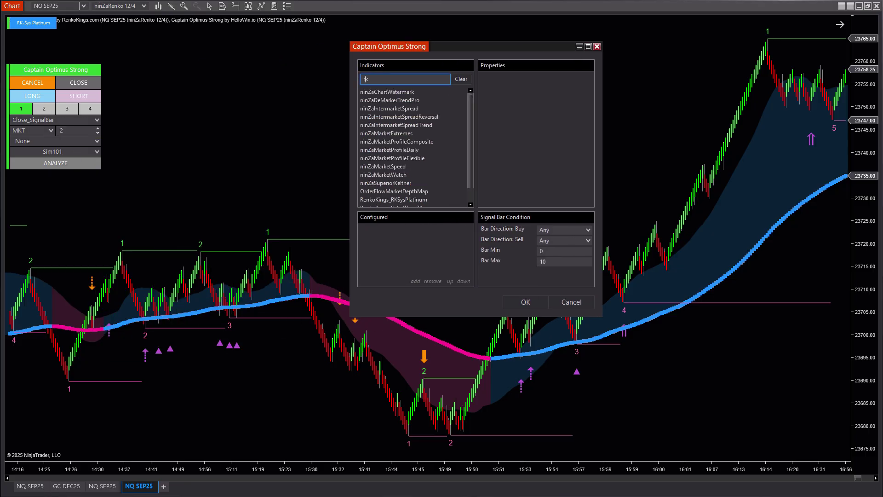
pyautogui.doubleClick(393, 199)
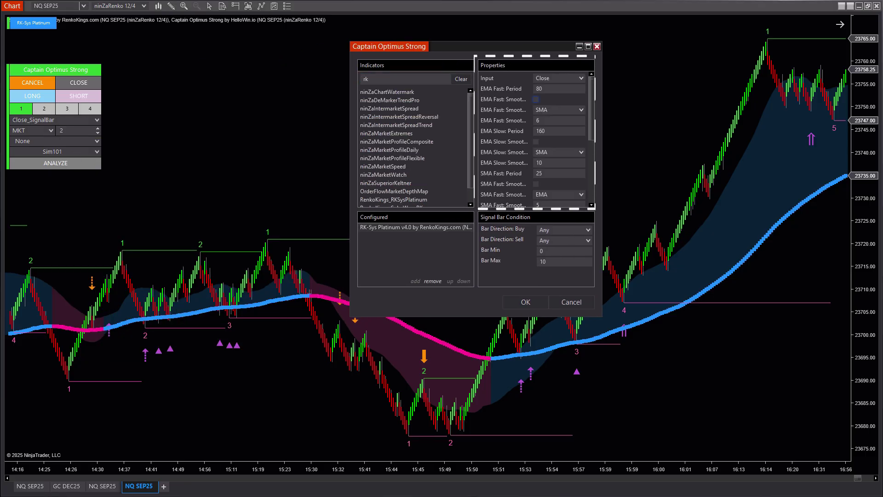
# Enable EMA Fast, EMA Slow and SMA Fast smoothing for Captain Optimus Strong's RK-Sys Platinum, with EMA as both EMA smoothing methods
pyautogui.click(559, 110)
pyautogui.click(550, 128)
pyautogui.click(535, 141)
pyautogui.click(559, 152)
pyautogui.click(550, 171)
pyautogui.moveTo(591, 119); pyautogui.dragTo(591, 151)
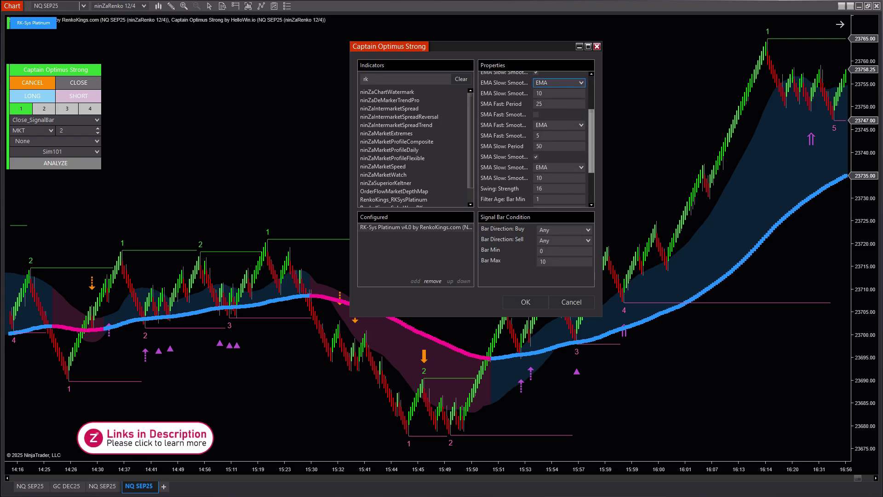
# Set the signal plot to Signal: Pullback MA with Bullish = 1 and Bearish = -1, and apply the Captain Optimus Strong setup
pyautogui.scroll(-3, 533, 137)
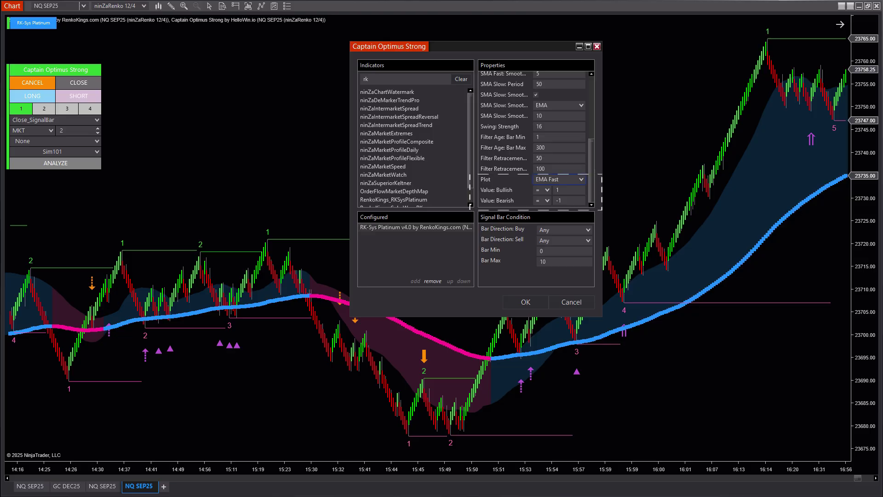
pyautogui.click(558, 179)
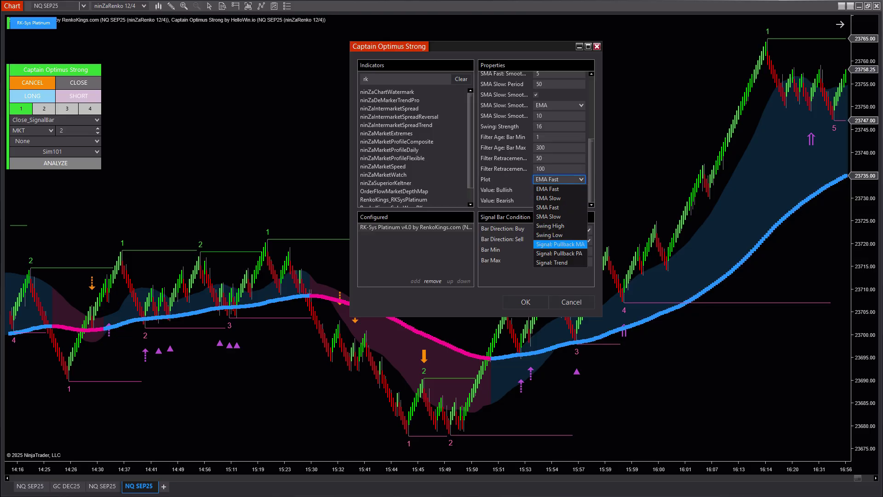
pyautogui.click(560, 244)
pyautogui.click(542, 190)
pyautogui.click(542, 236)
pyautogui.click(542, 200)
pyautogui.click(541, 247)
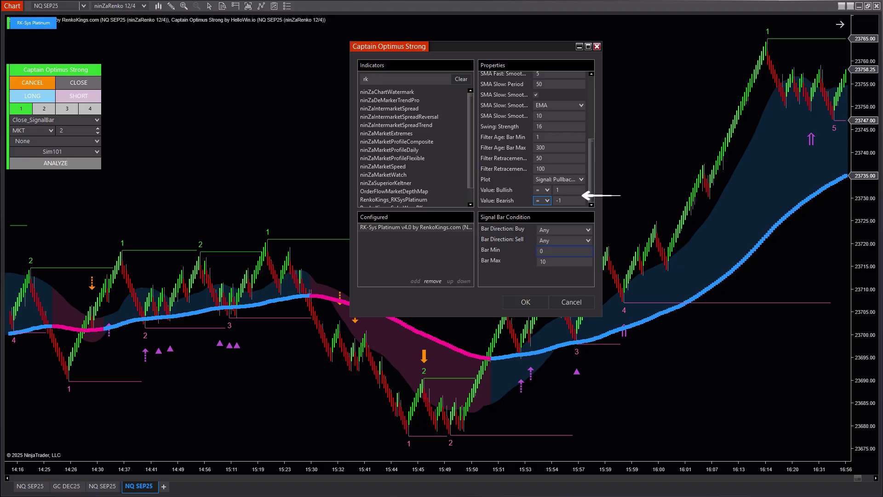
pyautogui.click(525, 302)
pyautogui.click(441, 270)
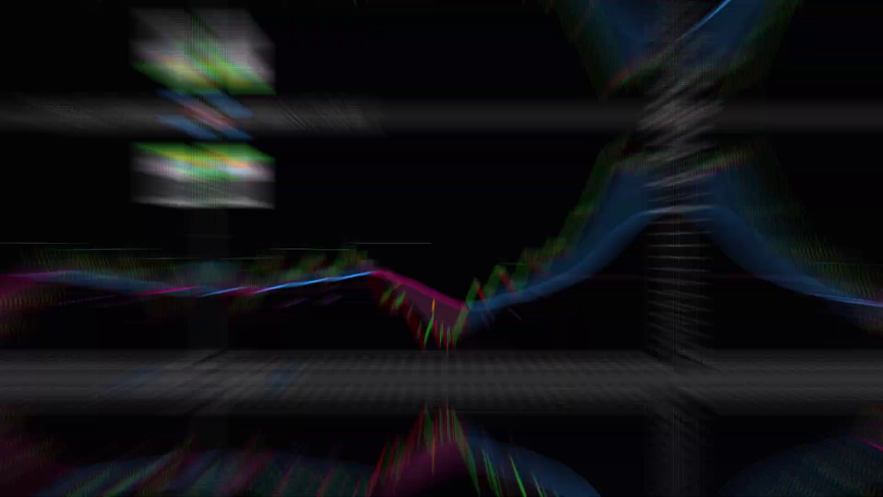
# Examine where the COS markers for the Pullback MA condition appear along the NQ SEP25 chart's history
pyautogui.press('Right')
pyautogui.press('Right')
pyautogui.press('Right')
pyautogui.press('Right')
pyautogui.press('Right')
pyautogui.press('Right')
pyautogui.press('Right')
pyautogui.press('Right')
pyautogui.press('Right')
pyautogui.press('Right')
pyautogui.press('Right')
pyautogui.press('Right')
pyautogui.press('Right')
pyautogui.press('Right')
pyautogui.press('Right')
pyautogui.press('Right')
pyautogui.press('Right')
pyautogui.press('Right')
pyautogui.press('Right')
pyautogui.press('Right')
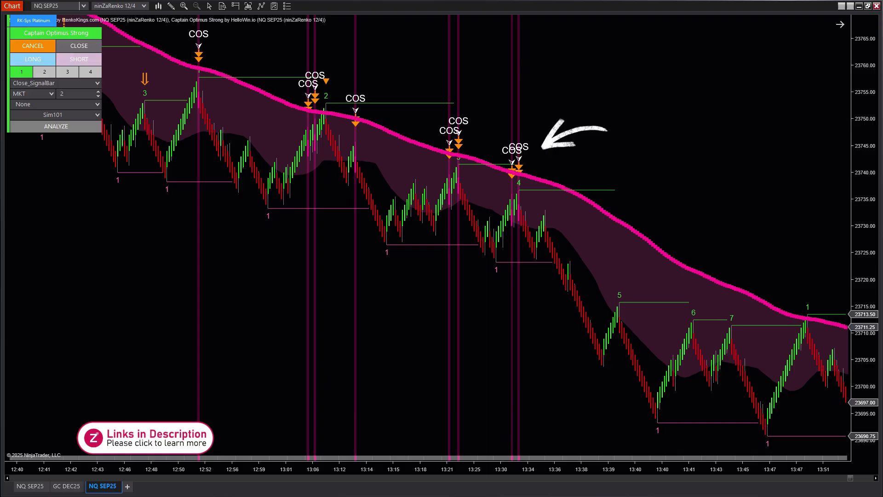
pyautogui.scroll(-20, 428, 237)
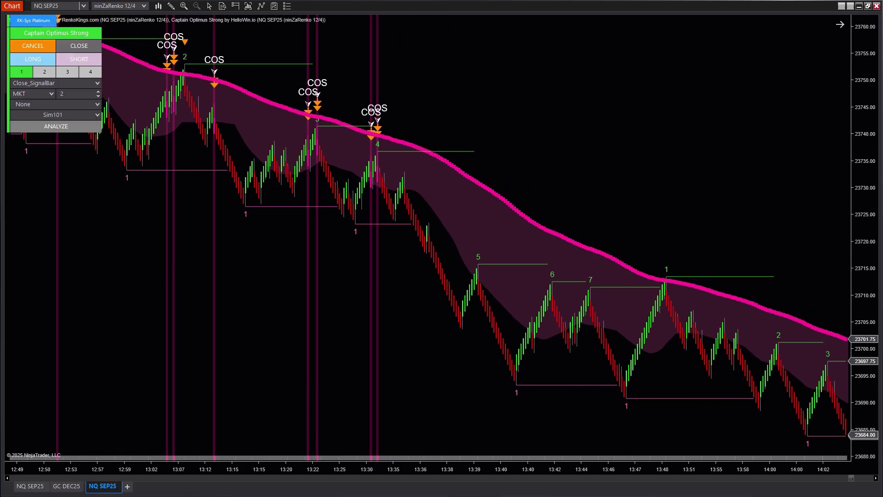
pyautogui.hscroll(5, 427, 235)
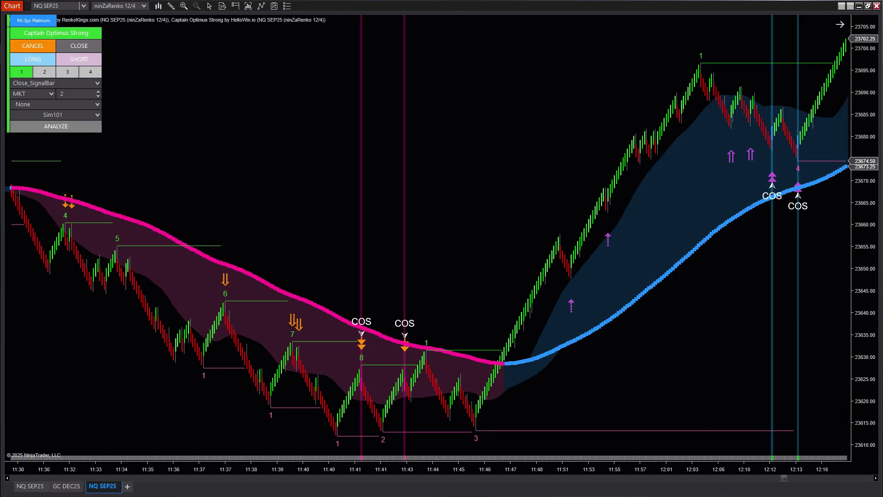
# Change Captain Optimus Strong's signal values to Bullish = 2 and Bearish = -2 and apply the setup
pyautogui.click(56, 33)
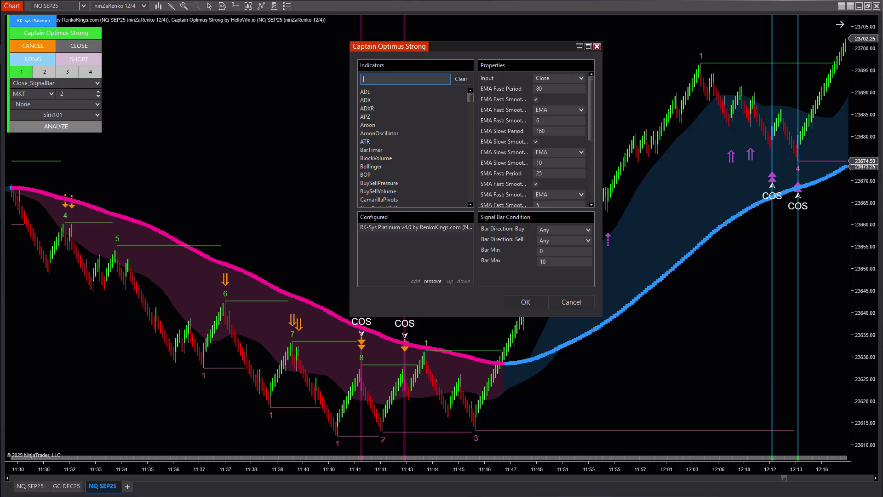
pyautogui.scroll(-5, 533, 138)
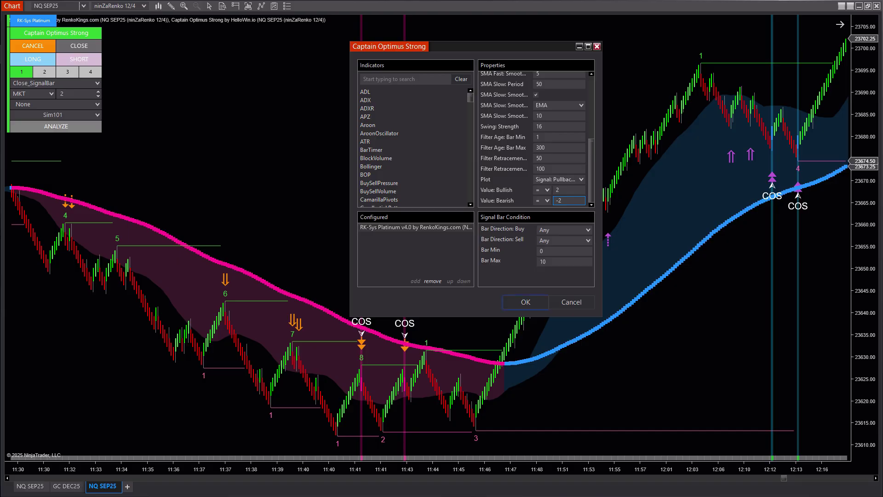
pyautogui.click(526, 301)
pyautogui.click(442, 272)
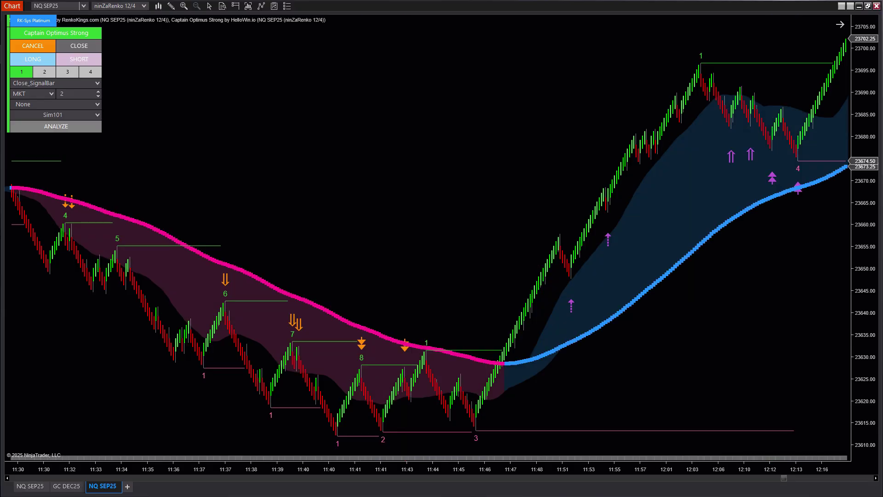
# Review the COS markers produced by the 2 / -2 signal values across the following sessions of the chart
pyautogui.scroll(-20, 428, 237)
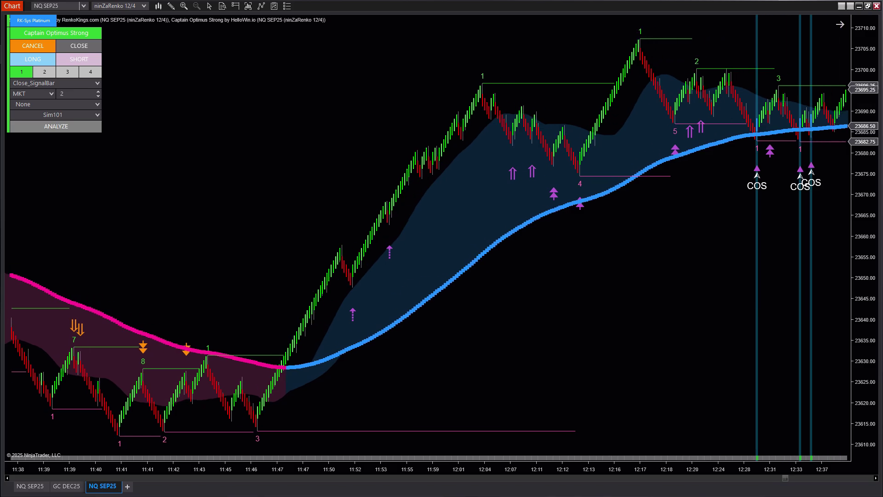
pyautogui.scroll(-10, 428, 230)
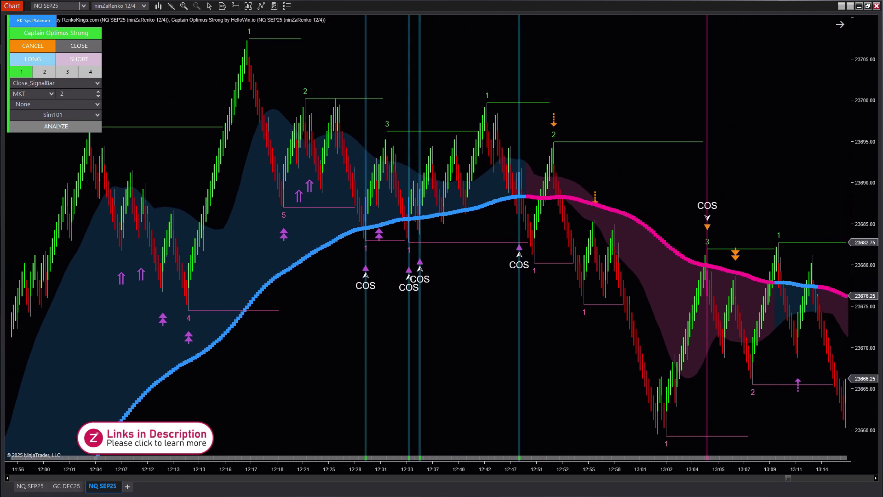
pyautogui.scroll(-3, 428, 230)
pyautogui.scroll(-12, 428, 230)
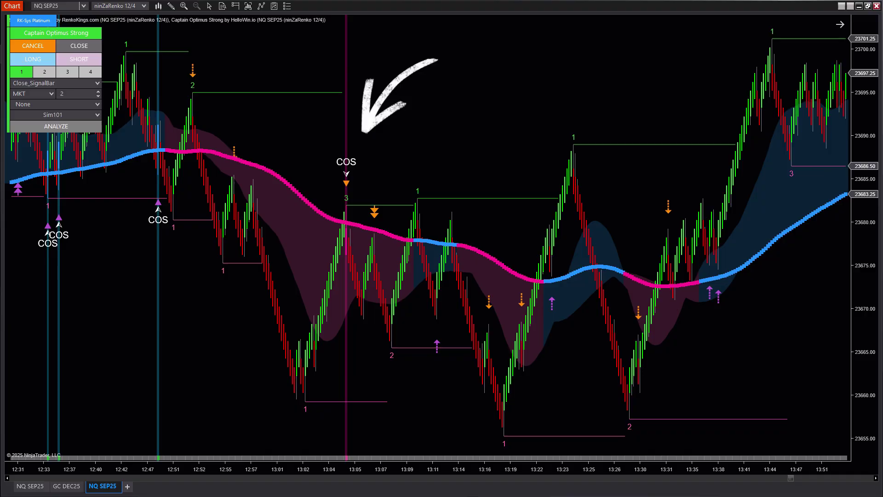
pyautogui.scroll(-20, 428, 230)
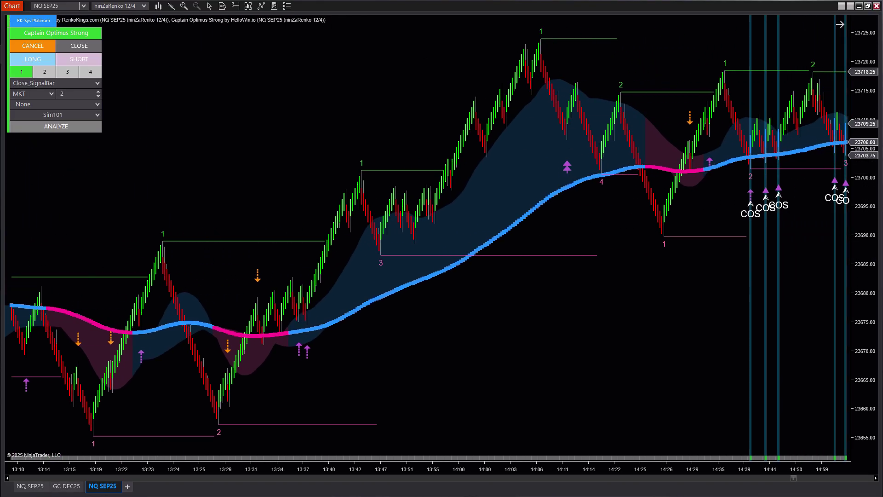
pyautogui.scroll(-20, 427, 230)
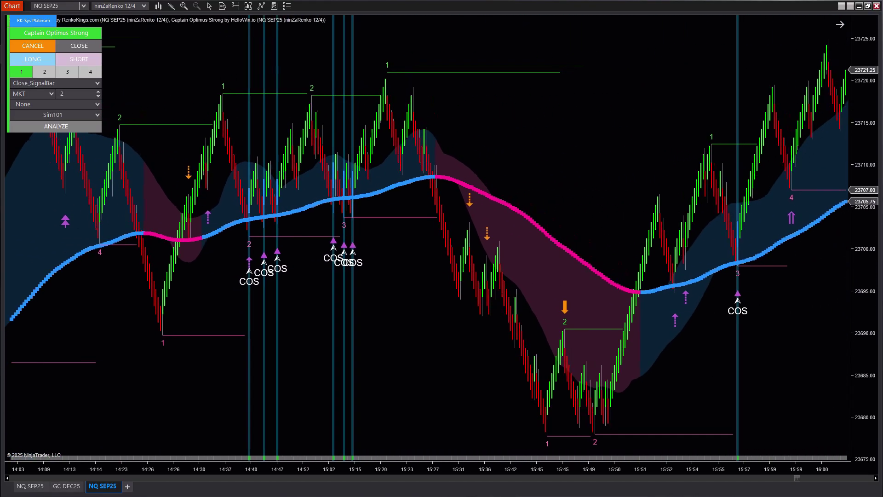
pyautogui.scroll(-20, 428, 230)
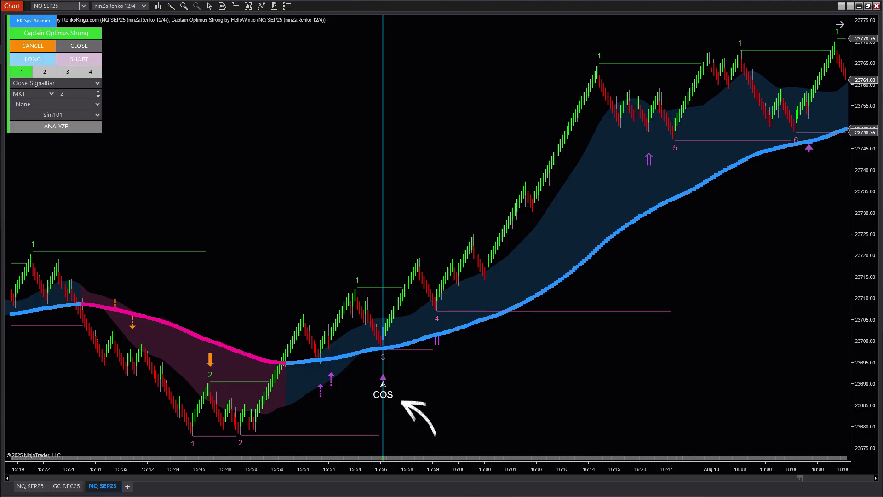
pyautogui.scroll(-20, 427, 229)
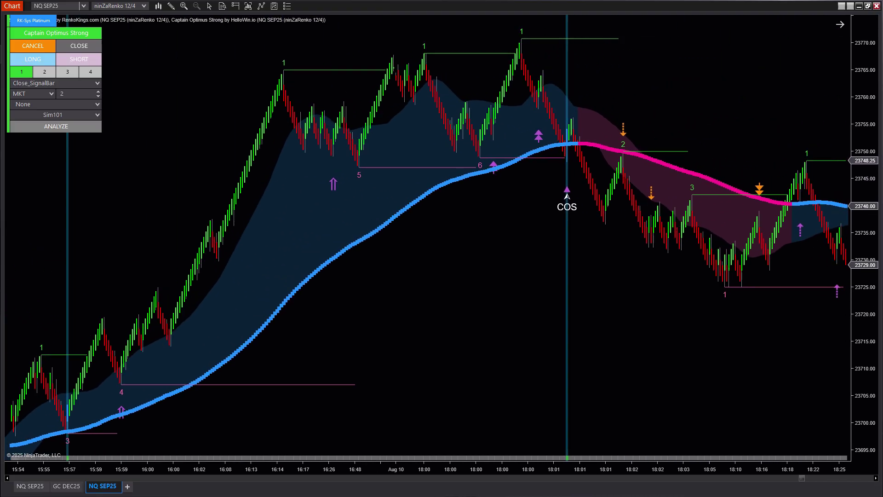
# Examine the COS markers for the 2 / -2 signal values on the NQ SEP25 chart from Aug 10 into Aug 11
pyautogui.scroll(-20, 427, 230)
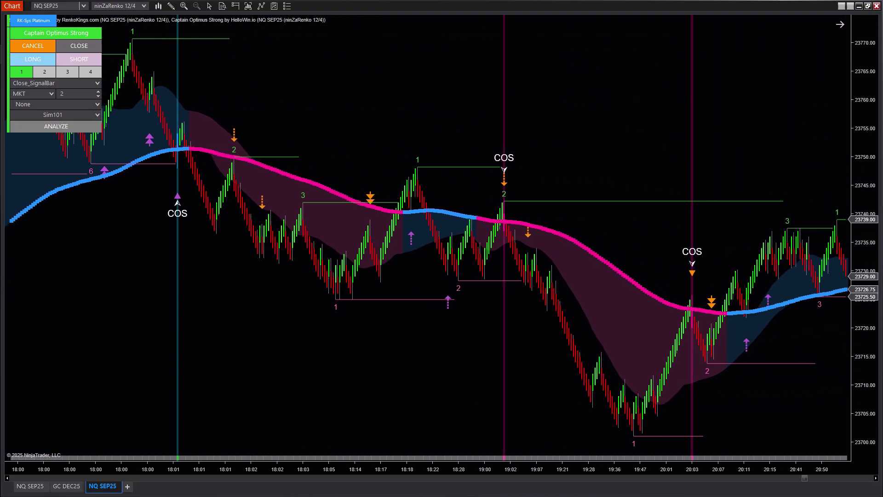
pyautogui.scroll(-20, 427, 230)
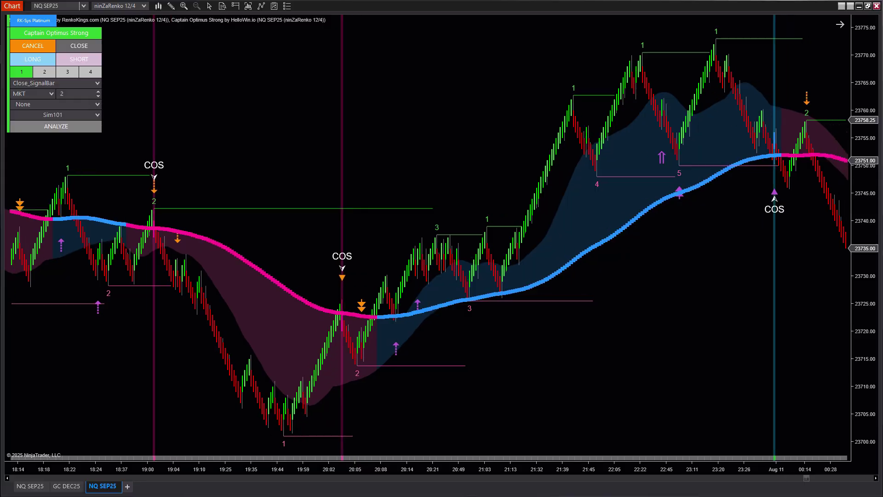
pyautogui.scroll(-20, 428, 230)
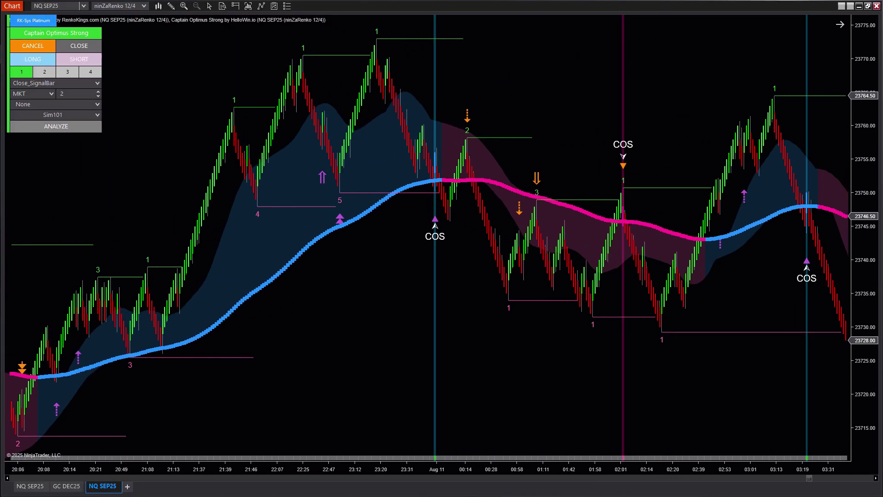
pyautogui.scroll(-20, 428, 230)
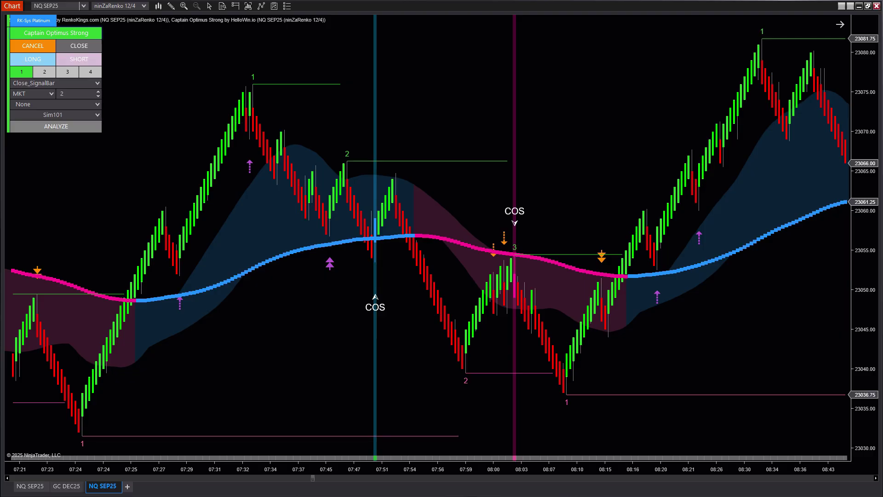
# Change Captain Optimus Strong's signal values to Bullish = 3 and Bearish = -3, apply the setup and reload the chart
pyautogui.click(56, 32)
pyautogui.scroll(-4, 533, 138)
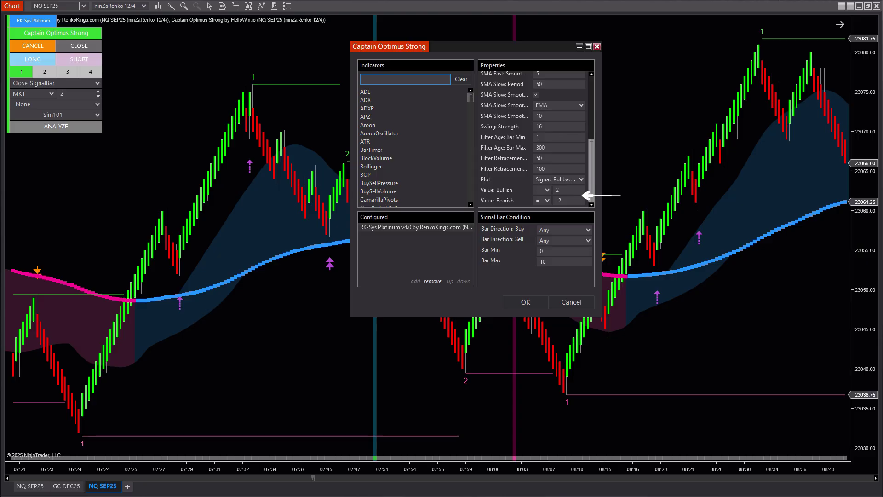
pyautogui.click(568, 190)
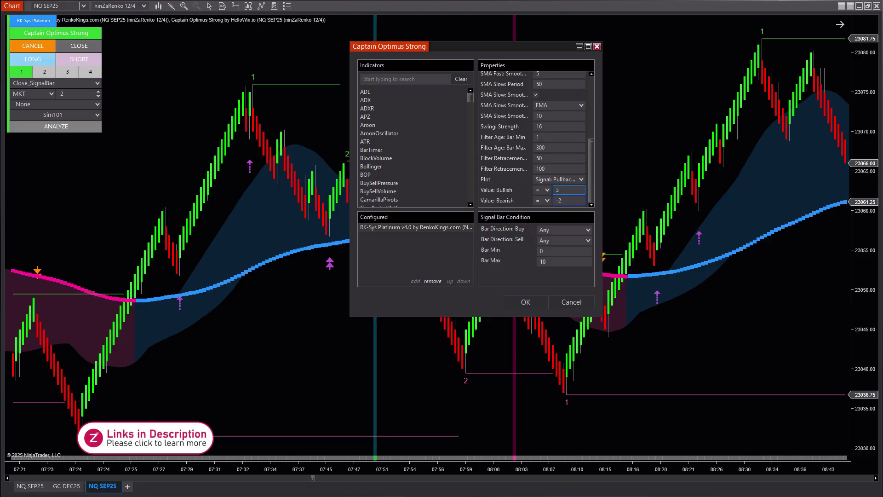
pyautogui.press('Return')
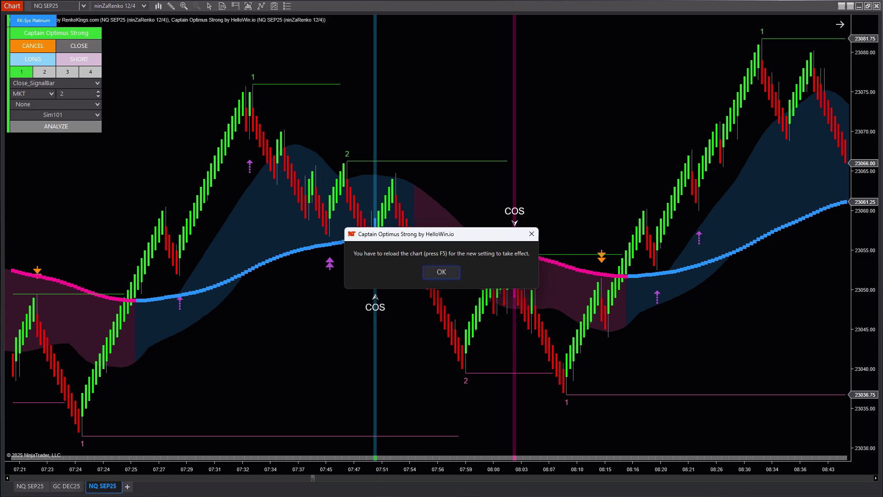
pyautogui.press('Return')
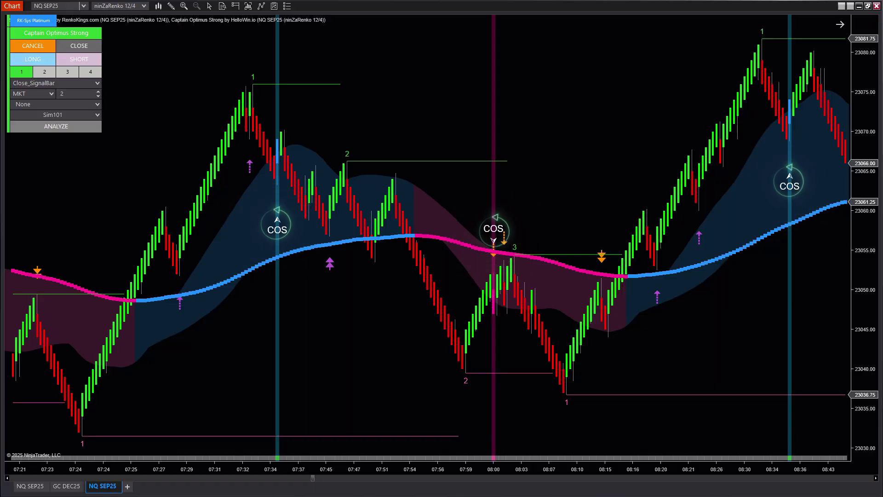
# Review where the COS markers for the 3 / -3 signal values appear through the following morning price action
pyautogui.scroll(-15, 428, 237)
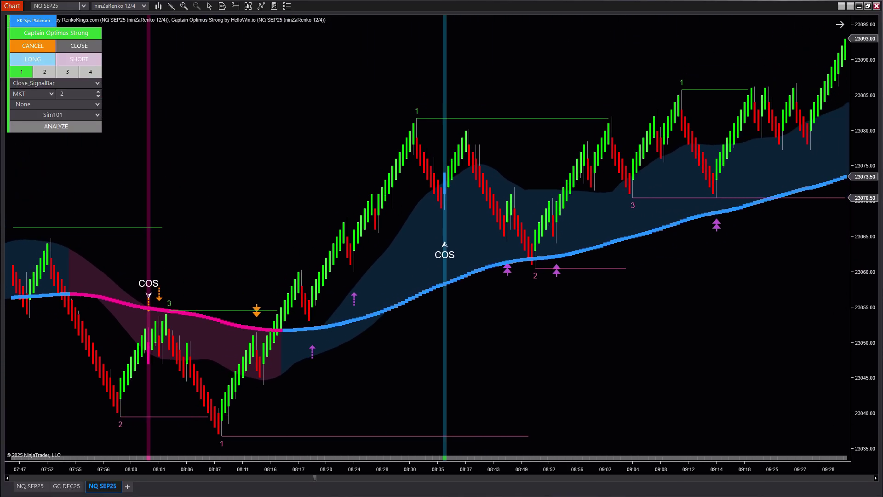
pyautogui.hscroll(10, 427, 230)
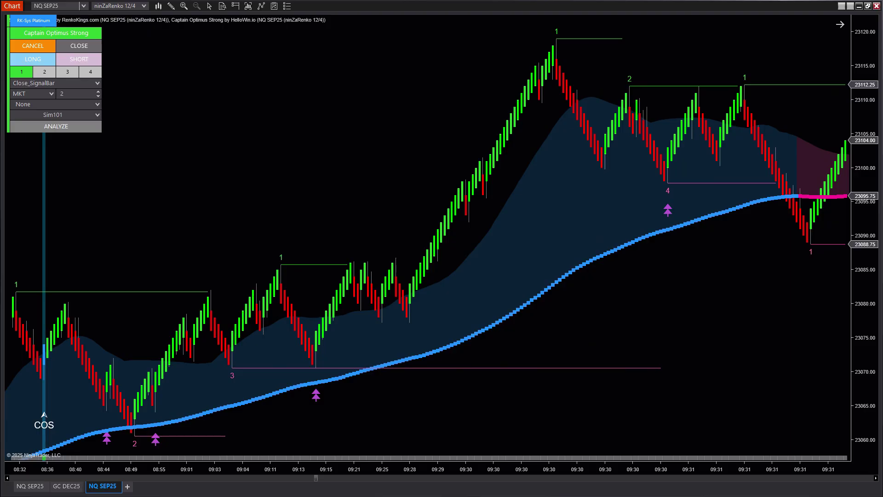
pyautogui.hscroll(10, 427, 230)
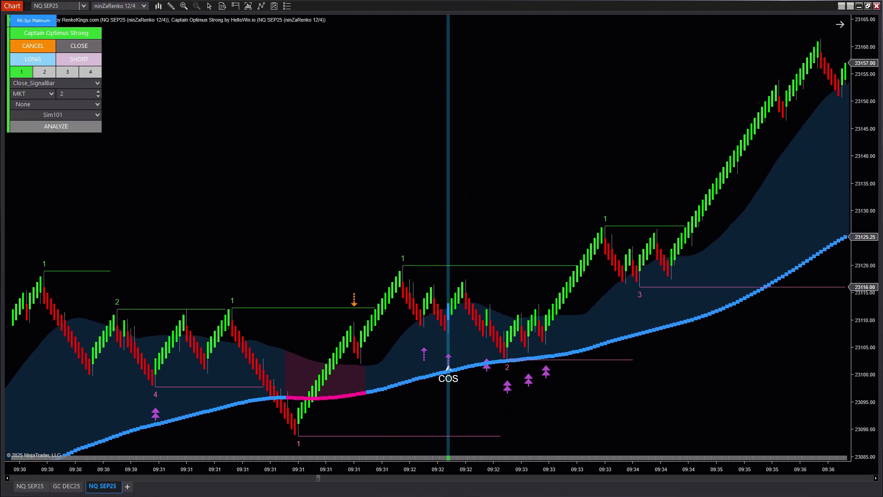
pyautogui.hscroll(10, 428, 230)
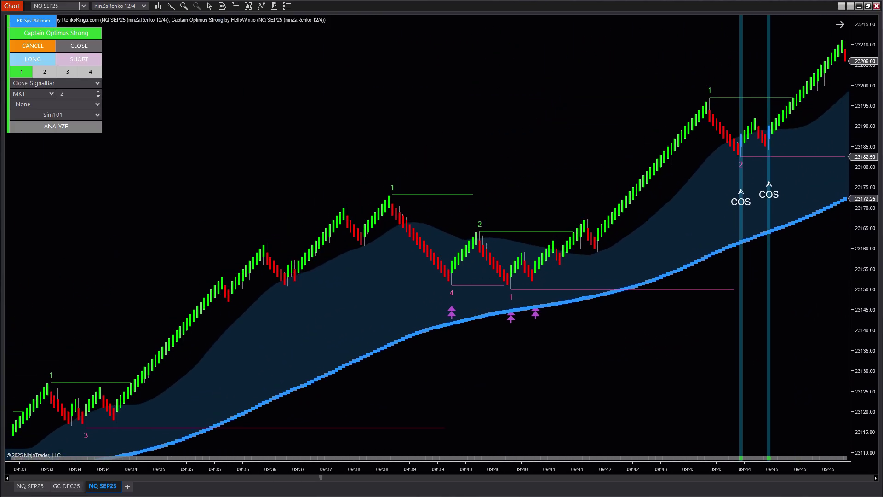
pyautogui.hscroll(2, 428, 230)
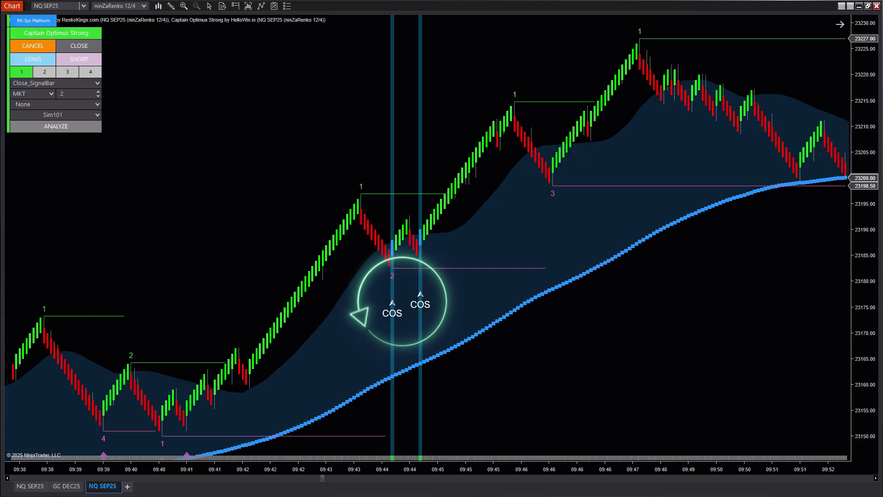
pyautogui.hscroll(6, 428, 230)
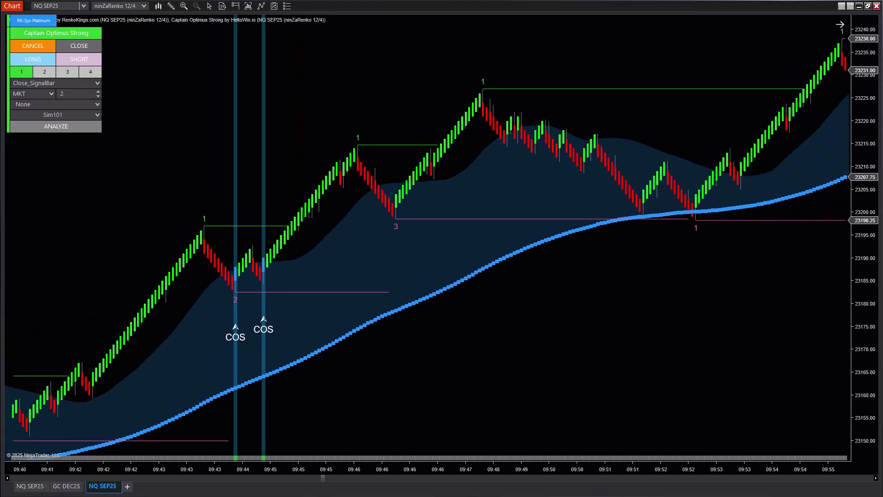
pyautogui.hscroll(8, 428, 230)
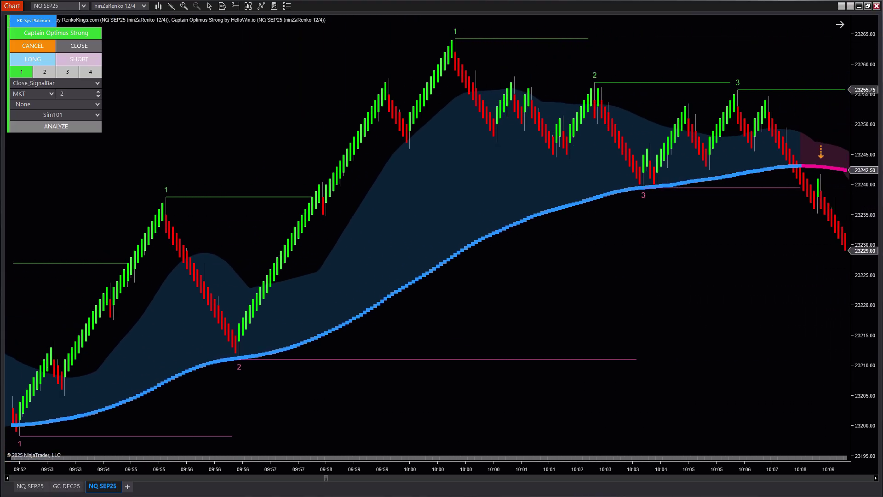
pyautogui.hscroll(15, 427, 230)
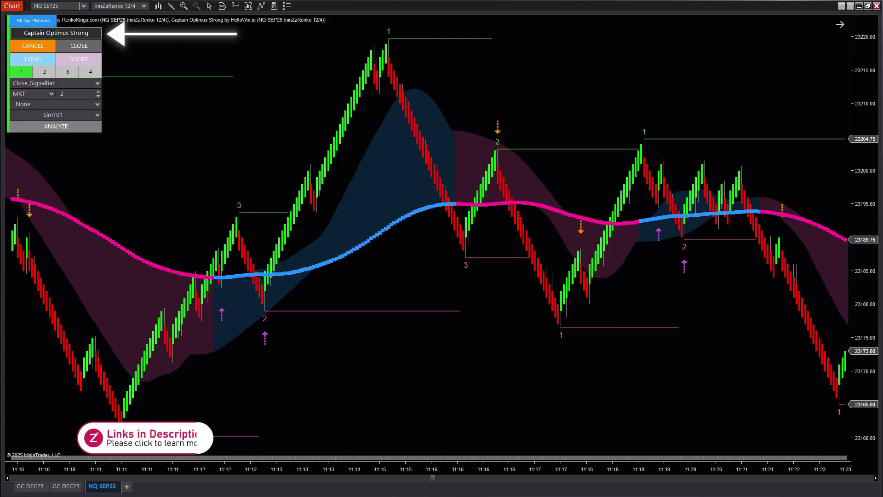
# Change Captain Optimus Strong's signal values to Bullish = 4 and Bearish = -4, apply the setup and reload the chart
pyautogui.click(56, 33)
pyautogui.moveTo(591, 96); pyautogui.dragTo(591, 159)
pyautogui.click(569, 190)
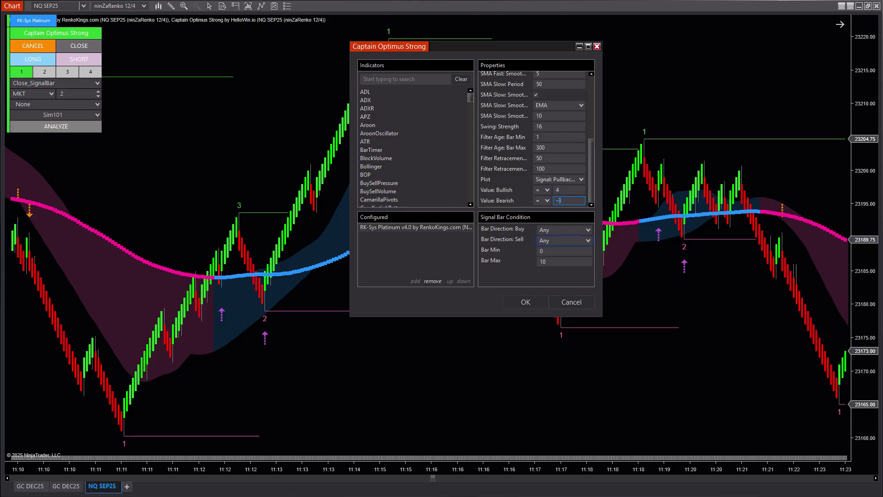
pyautogui.press('Return')
pyautogui.press('Return')
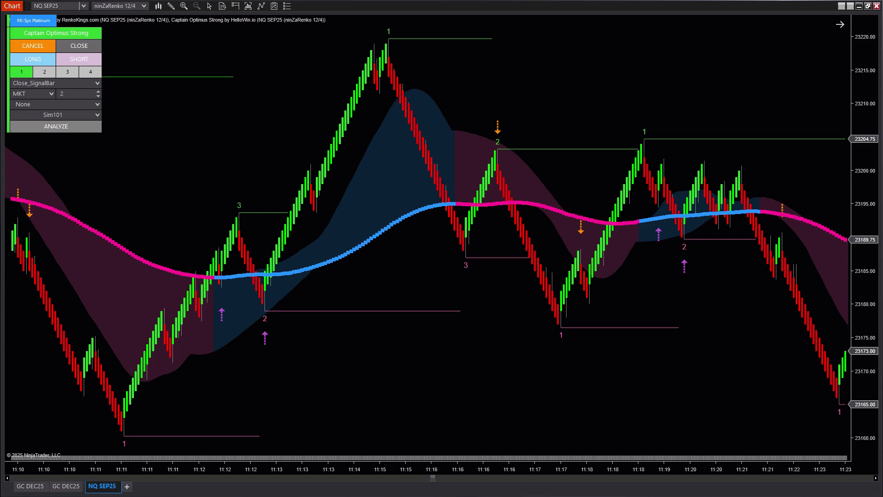
pyautogui.press('F5')
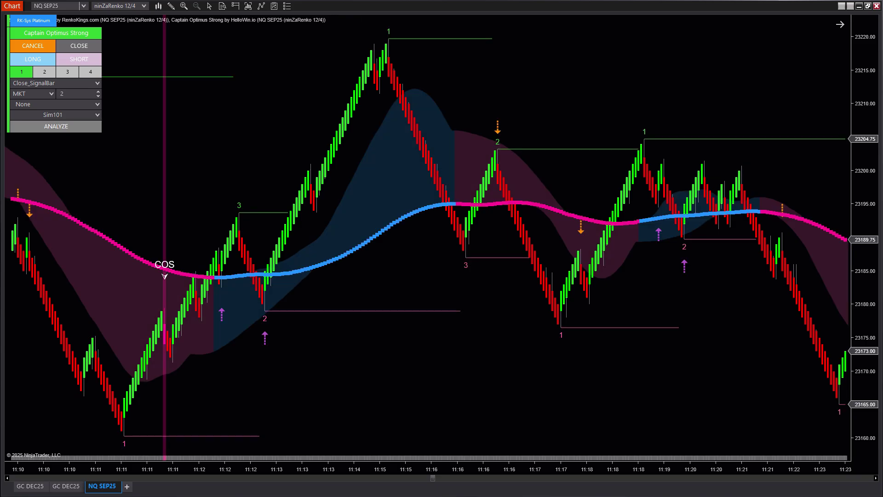
# Compress the NQ SEP25 chart's time scale and examine the COS markers for the 4 / -4 signal values across the session
pyautogui.moveTo(433, 469); pyautogui.dragTo(624, 469)
pyautogui.scroll(-3, 427, 237)
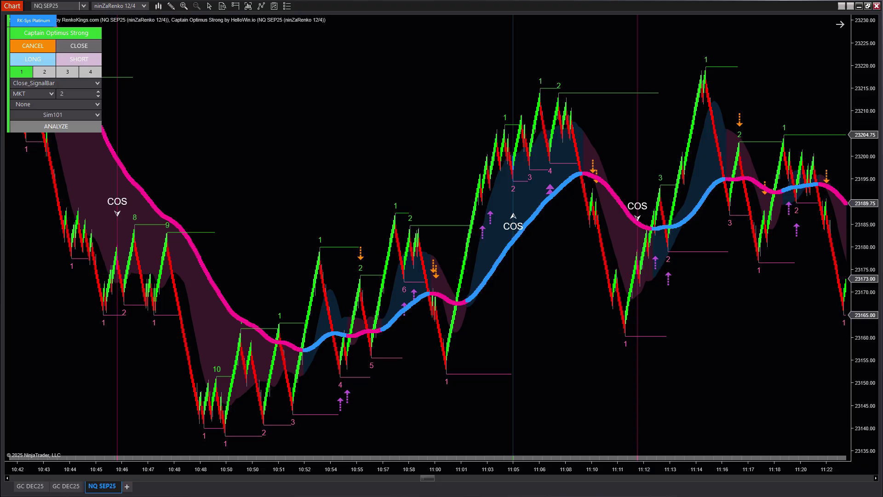
pyautogui.scroll(-10, 427, 237)
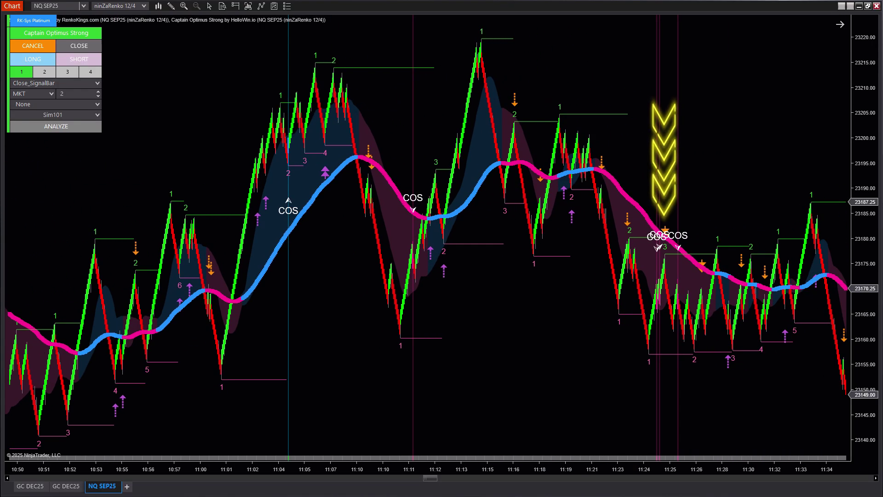
pyautogui.scroll(-12, 428, 237)
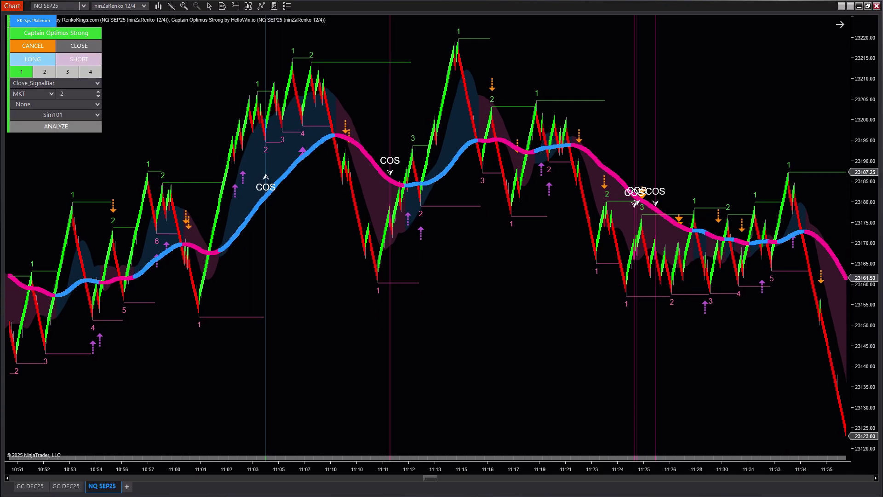
pyautogui.scroll(-12, 428, 237)
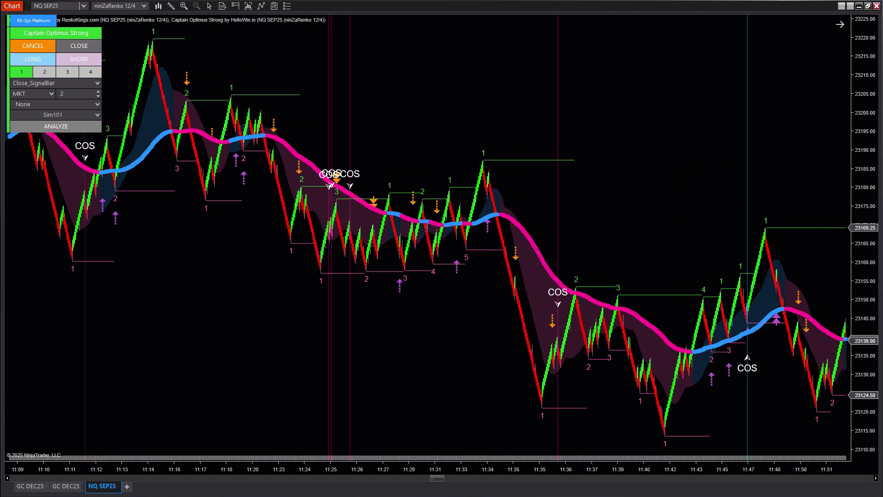
pyautogui.scroll(-2, 428, 237)
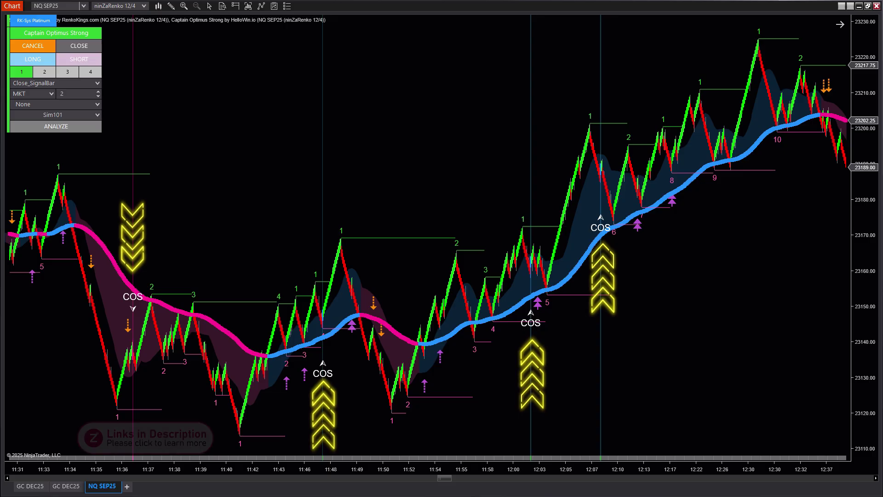
pyautogui.scroll(-15, 427, 237)
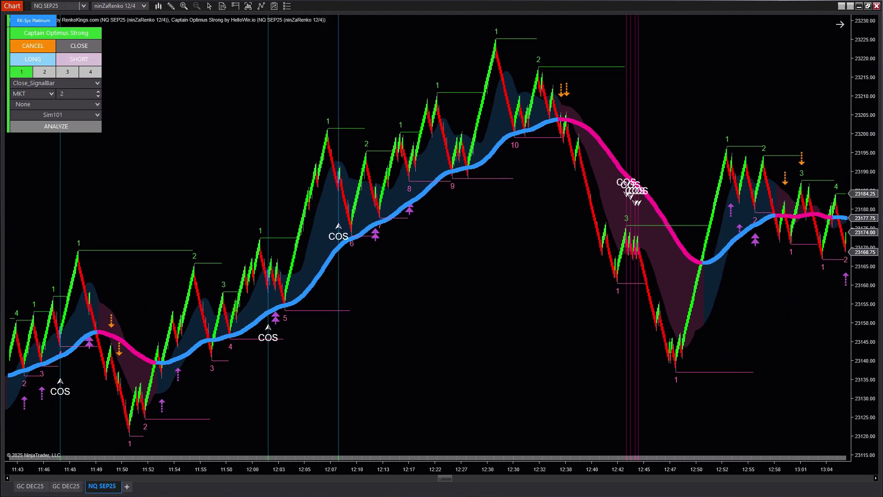
pyautogui.hscroll(10, 441, 237)
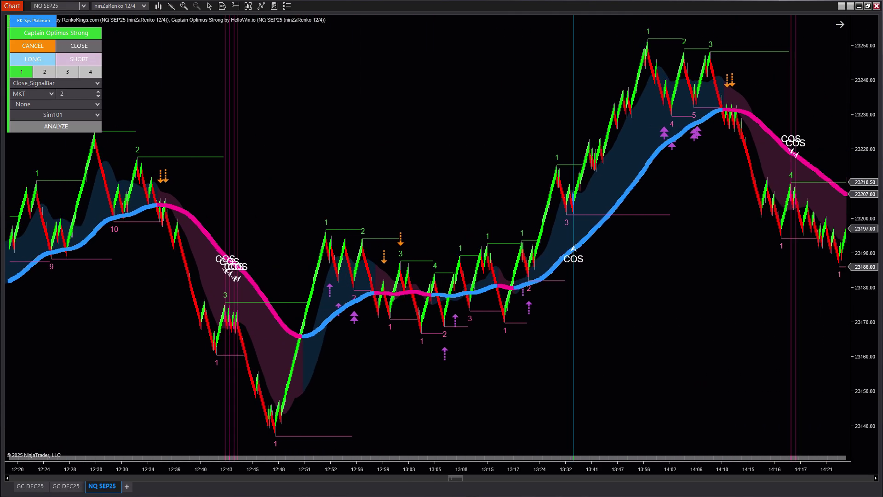
pyautogui.hscroll(10, 441, 236)
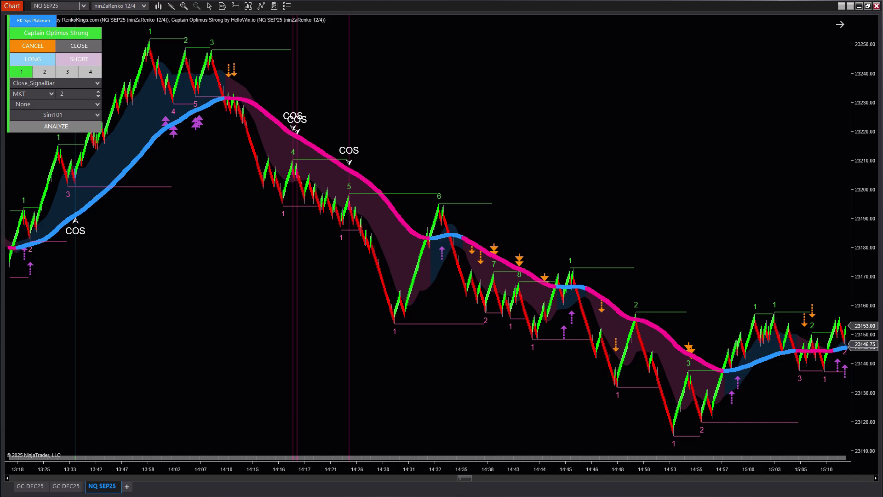
# Set the signal plot to Signal: Pullback PA with Bullish = 1 and Bearish = -1, apply the setup and reload the chart
pyautogui.click(62, 33)
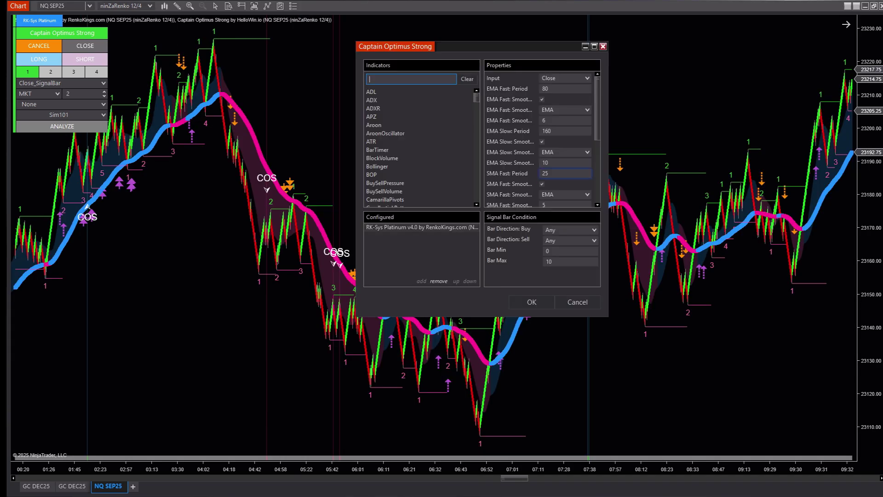
pyautogui.scroll(-5, 539, 138)
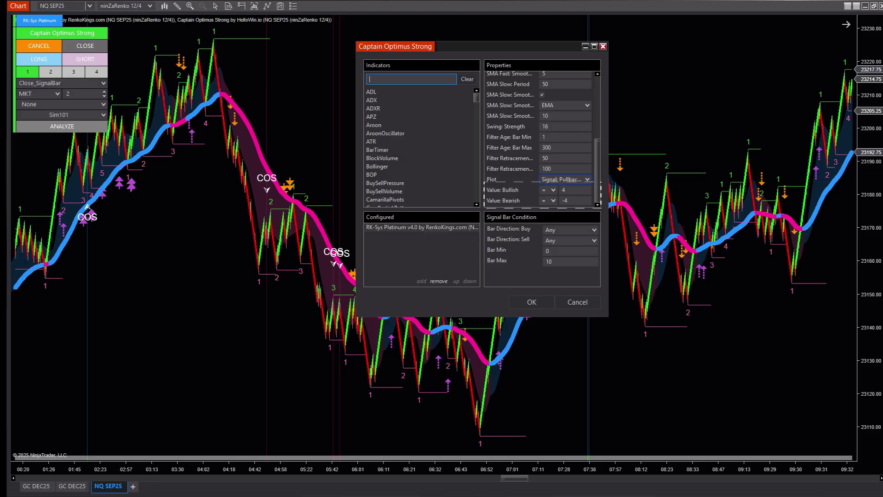
pyautogui.click(564, 179)
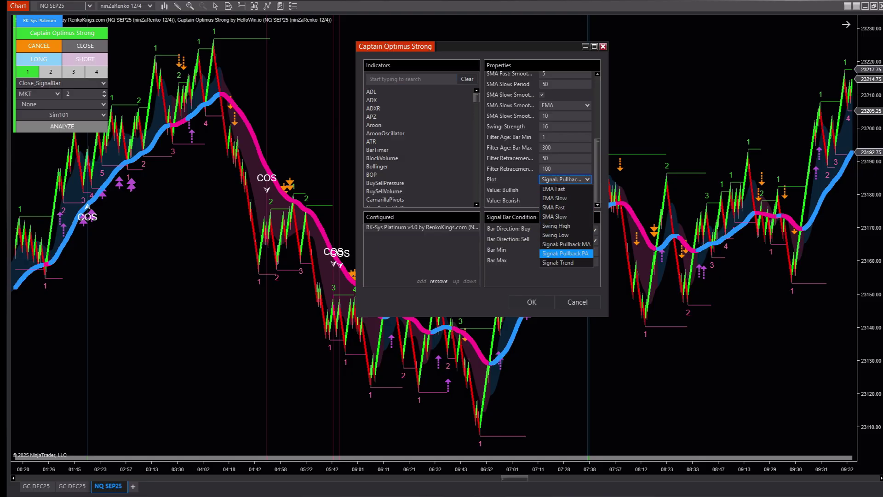
pyautogui.click(565, 254)
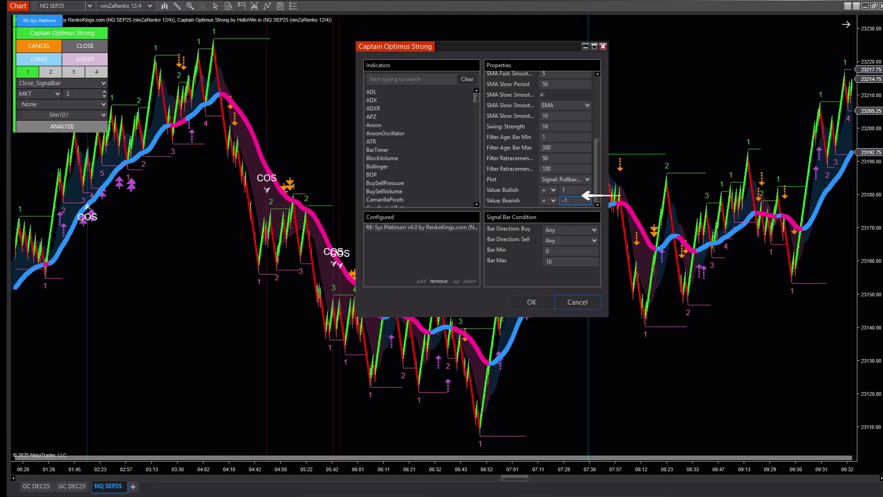
pyautogui.click(532, 302)
pyautogui.click(446, 272)
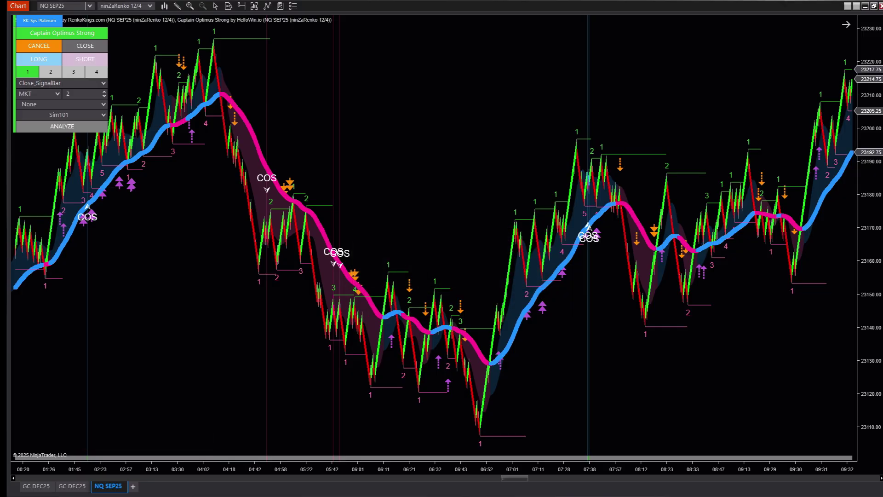
pyautogui.press('F5')
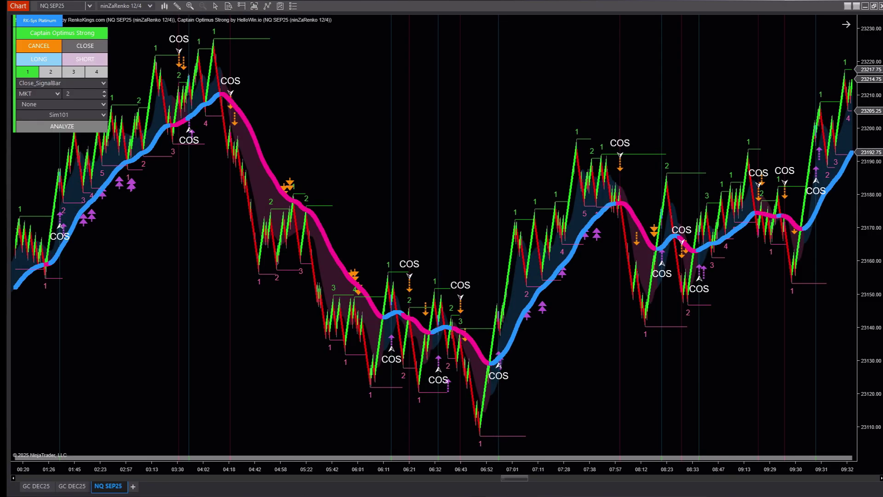
# Examine the COS markers for the Pullback PA 1 / -1 signal values through the morning and late-morning price action
pyautogui.scroll(-15, 428, 239)
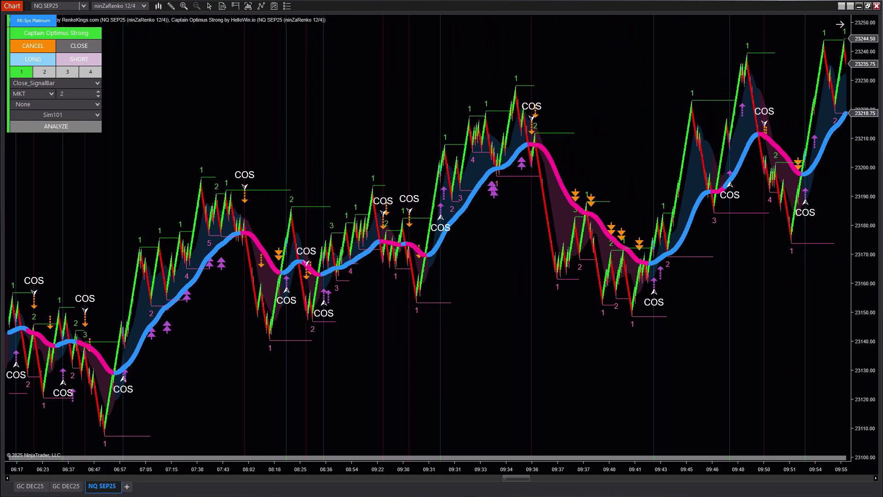
pyautogui.scroll(-10, 428, 240)
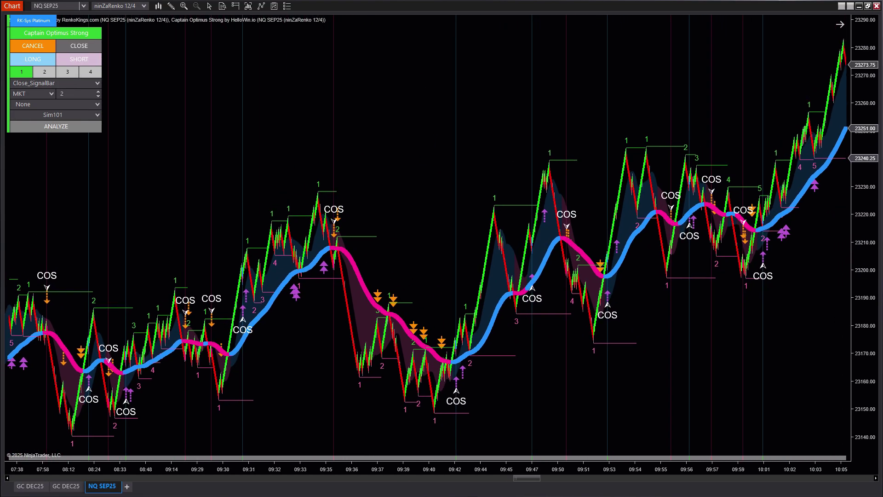
pyautogui.scroll(-10, 428, 239)
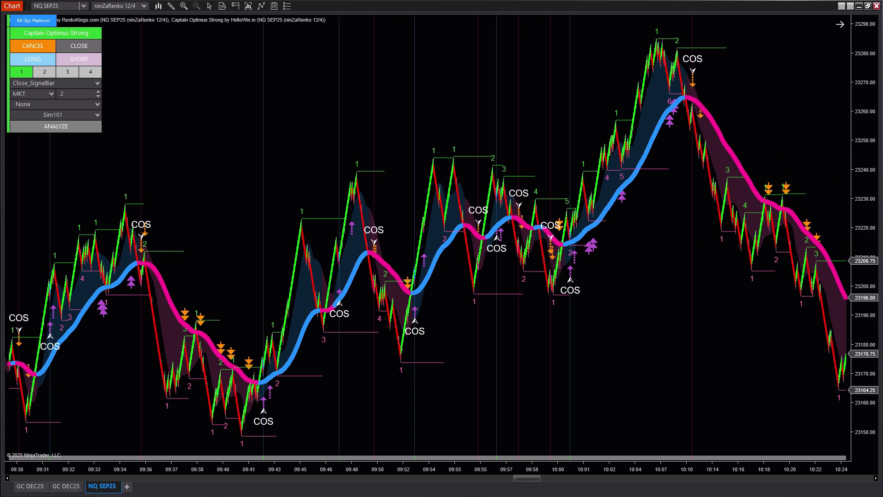
pyautogui.scroll(-10, 427, 240)
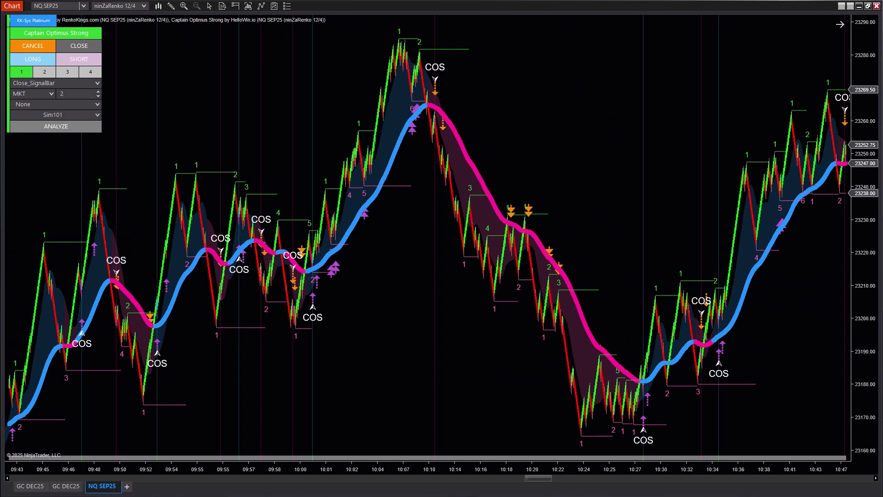
pyautogui.scroll(-10, 428, 239)
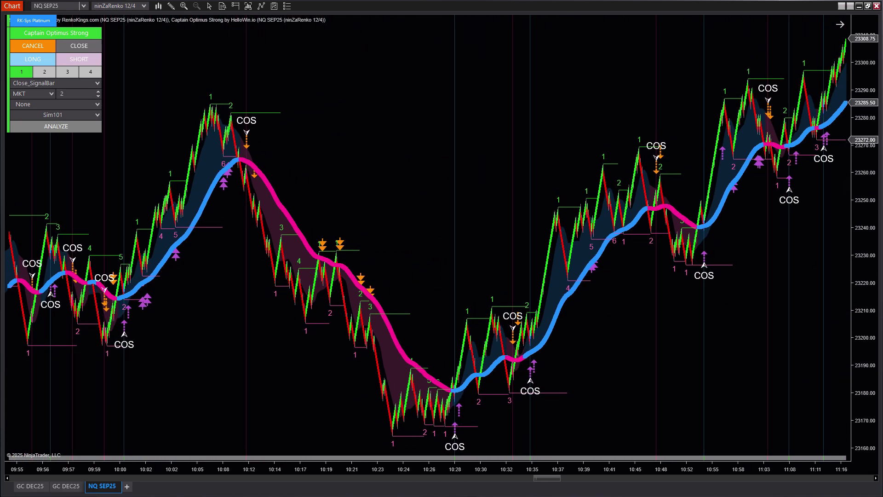
pyautogui.scroll(-10, 428, 239)
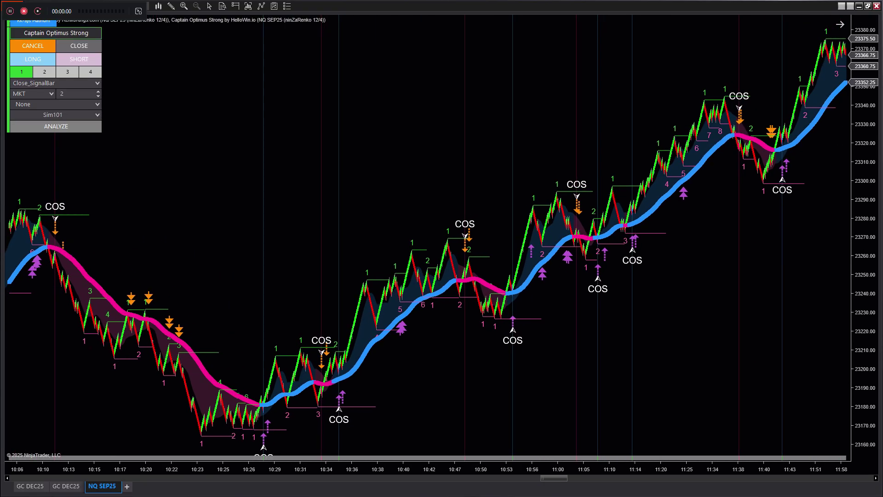
# Change Captain Optimus Strong's Pullback PA signal values to Bullish = 2 and Bearish = -2, apply the setup and reload the chart
pyautogui.scroll(-4, 533, 138)
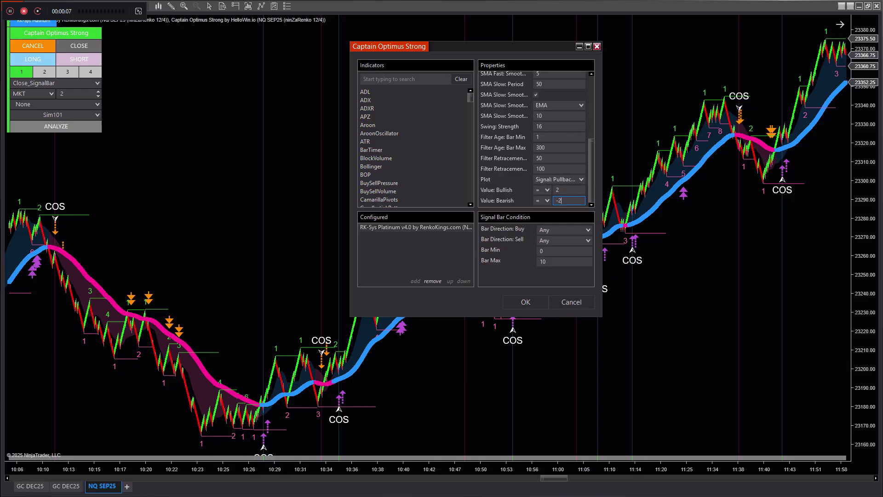
pyautogui.click(525, 302)
pyautogui.click(441, 271)
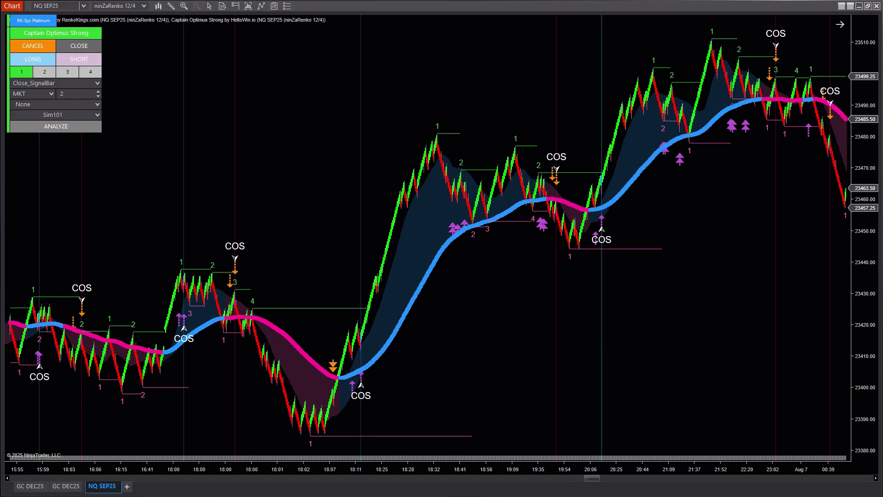
# Set Captain Optimus Strong's Pullback PA signal values to Bullish = 3 and Bearish = -3, apply the setup and reload the chart
pyautogui.click(56, 33)
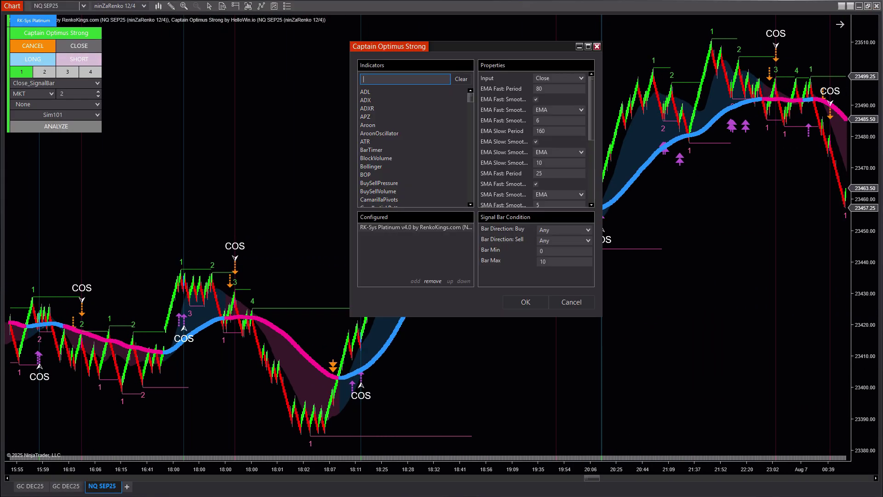
pyautogui.scroll(-5, 533, 138)
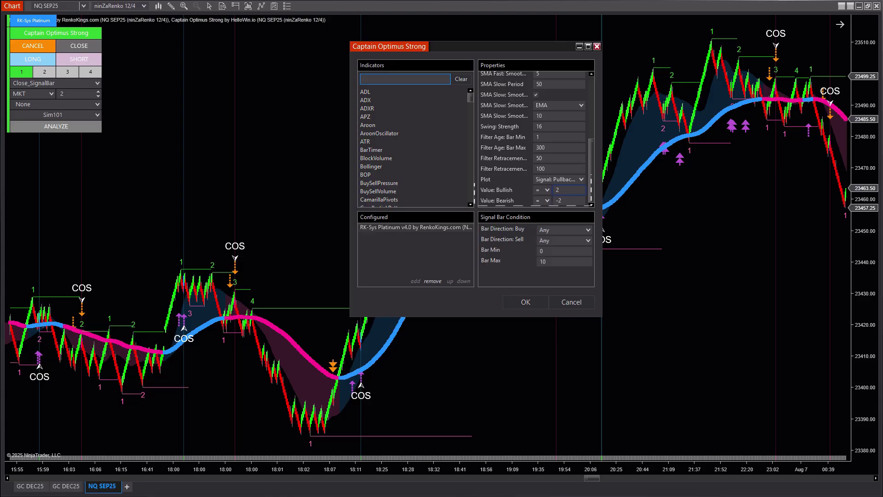
pyautogui.doubleClick(559, 190)
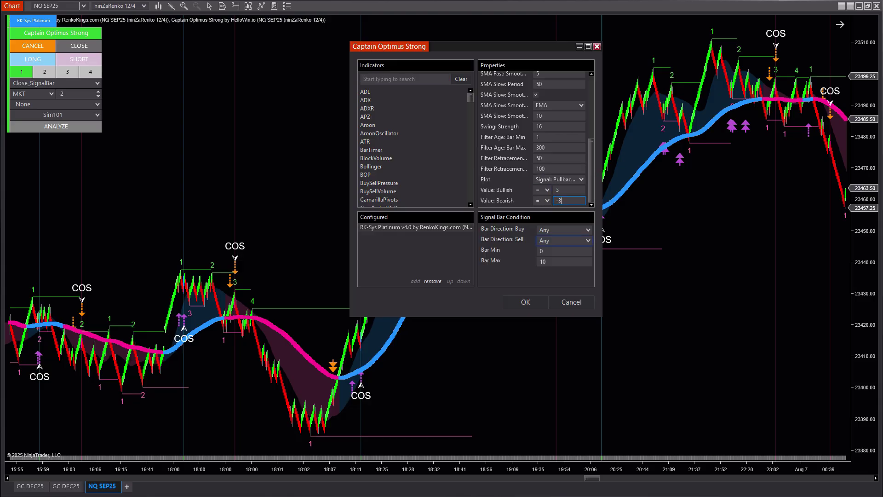
pyautogui.press('Return')
pyautogui.press('Return')
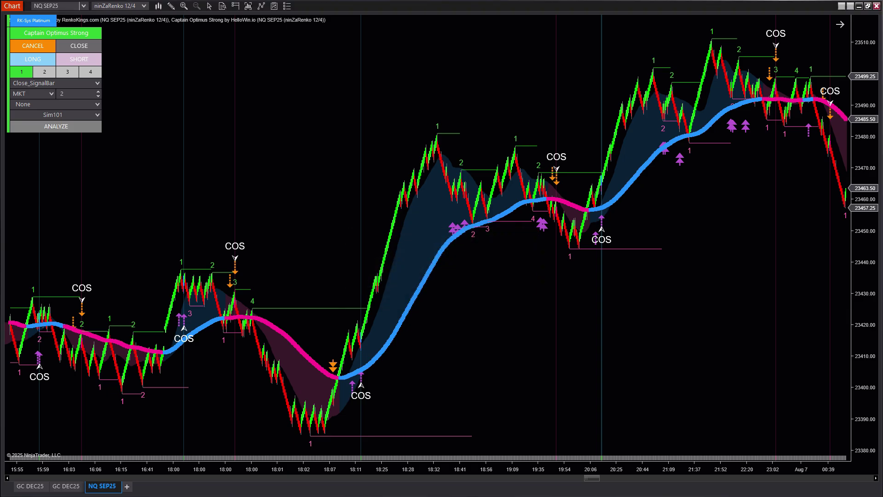
pyautogui.press('F5')
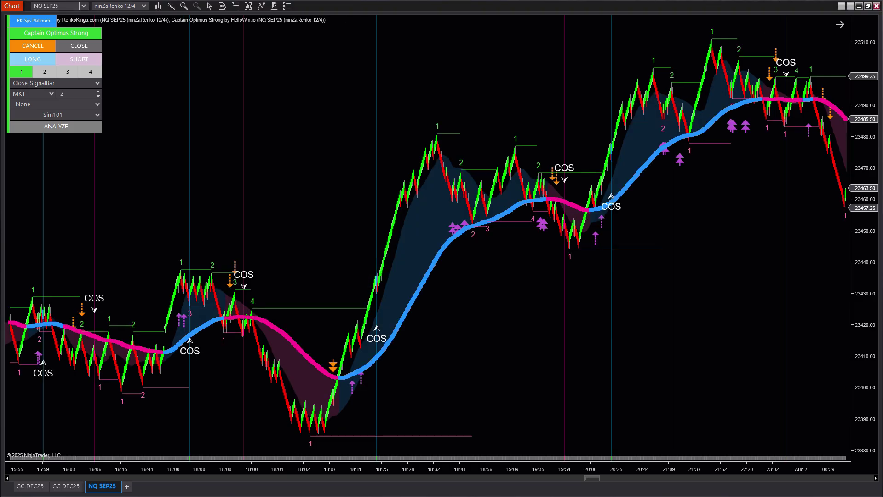
# Review the COS markers for the Pullback PA 3 / -3 signal values from the evening session into the next morning
pyautogui.scroll(-13, 427, 237)
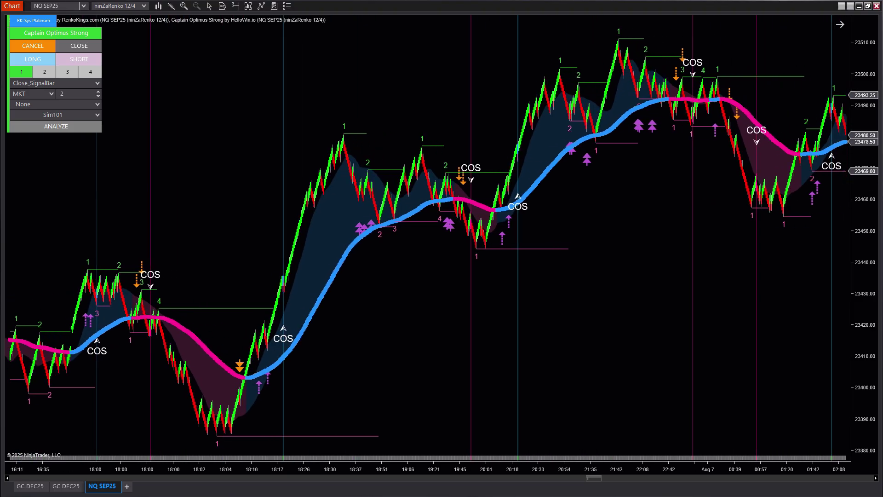
pyautogui.hscroll(10, 428, 237)
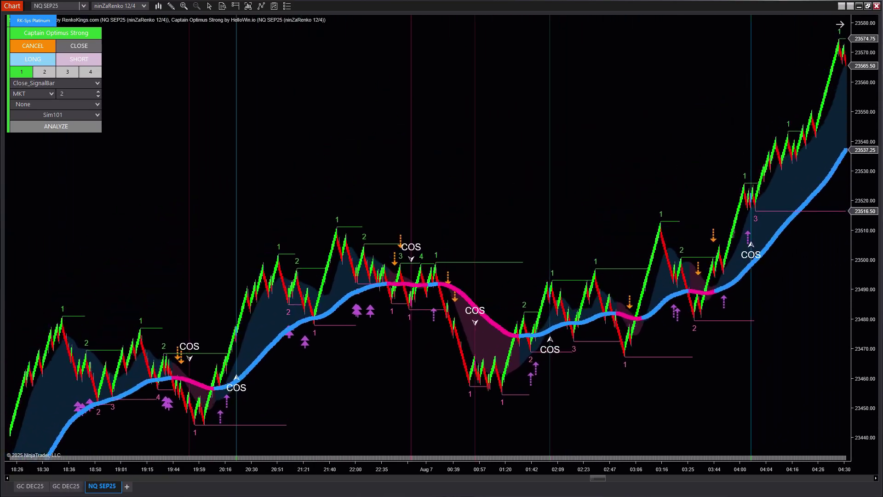
pyautogui.hscroll(10, 428, 237)
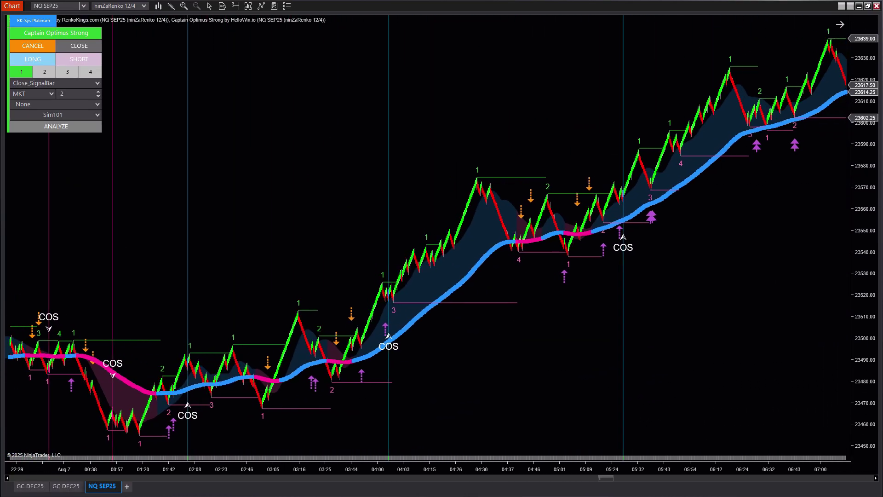
pyautogui.hscroll(10, 427, 237)
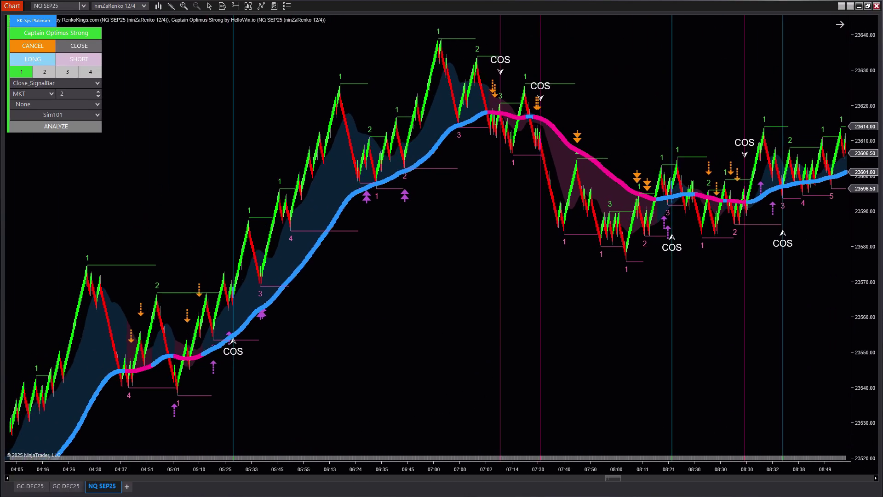
pyautogui.hscroll(10, 428, 237)
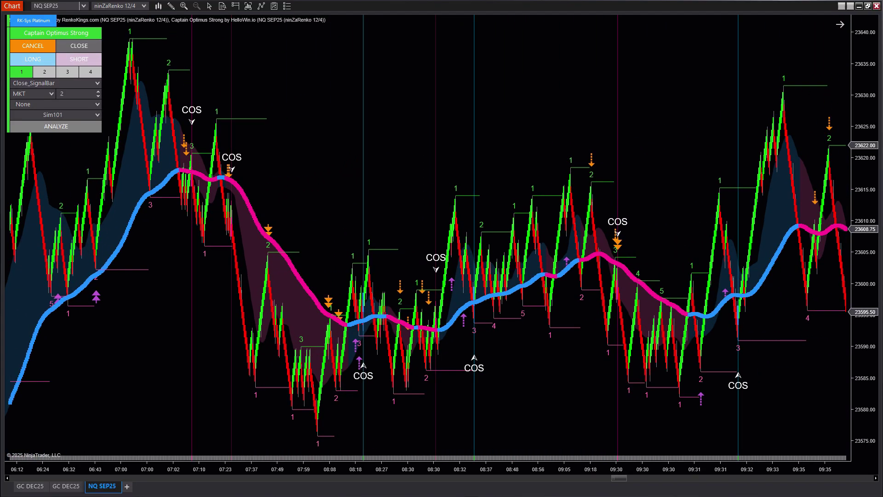
pyautogui.hscroll(10, 428, 236)
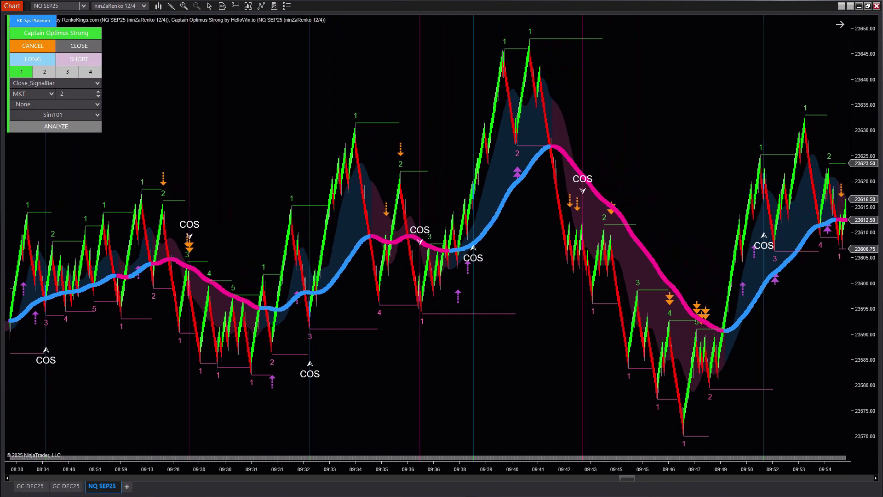
pyautogui.hscroll(5, 427, 237)
# Switch Captain Optimus Strong's signal plot to Signal: Trend with Bullish = 1, apply the setup and reload the chart
pyautogui.click(55, 33)
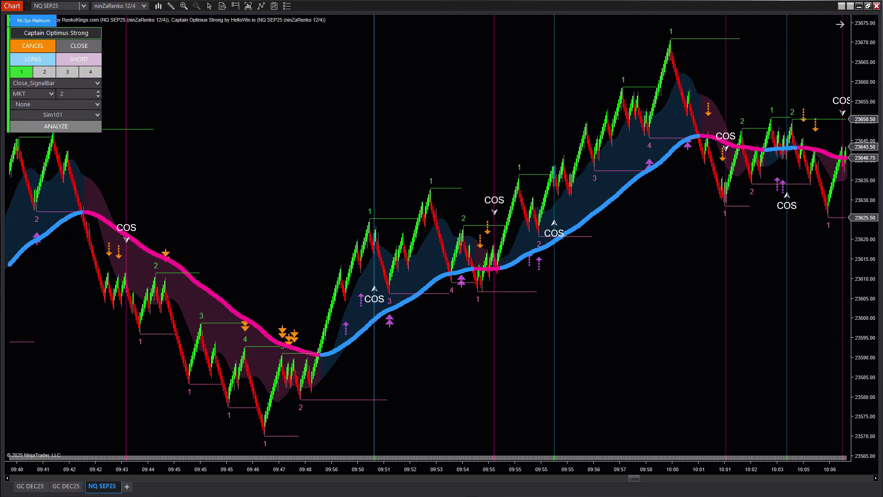
pyautogui.scroll(-4, 484, 191)
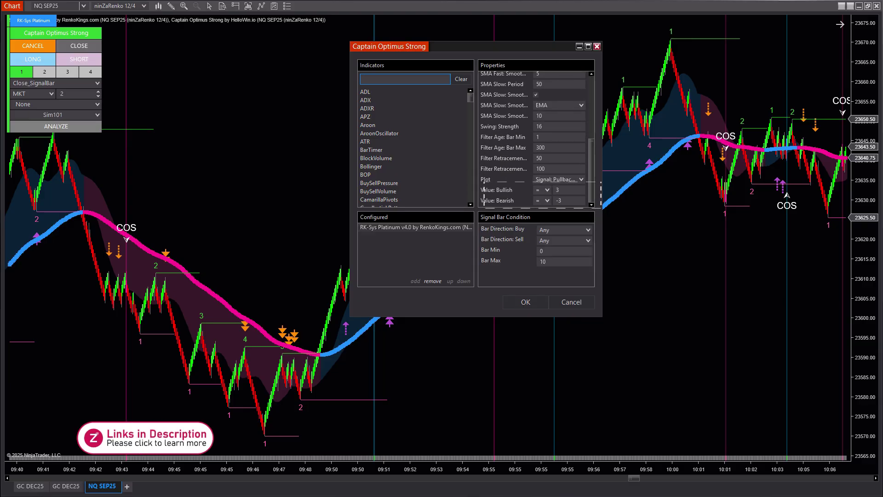
pyautogui.click(559, 179)
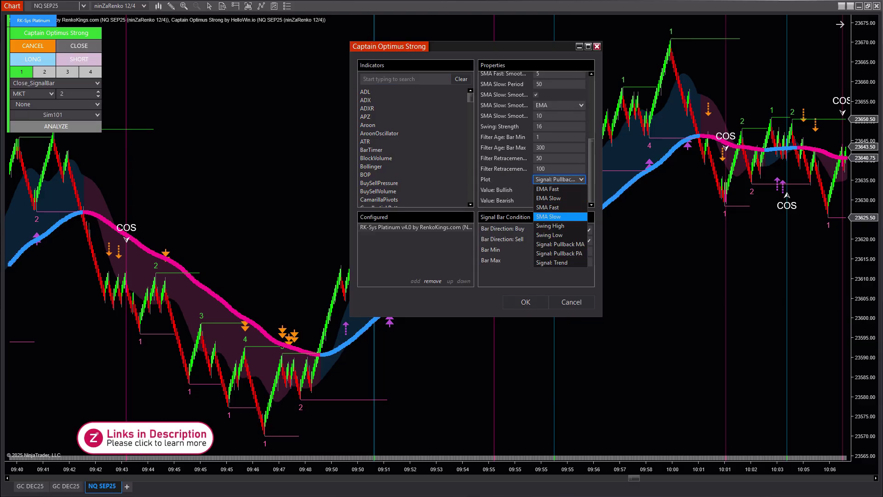
pyautogui.click(557, 262)
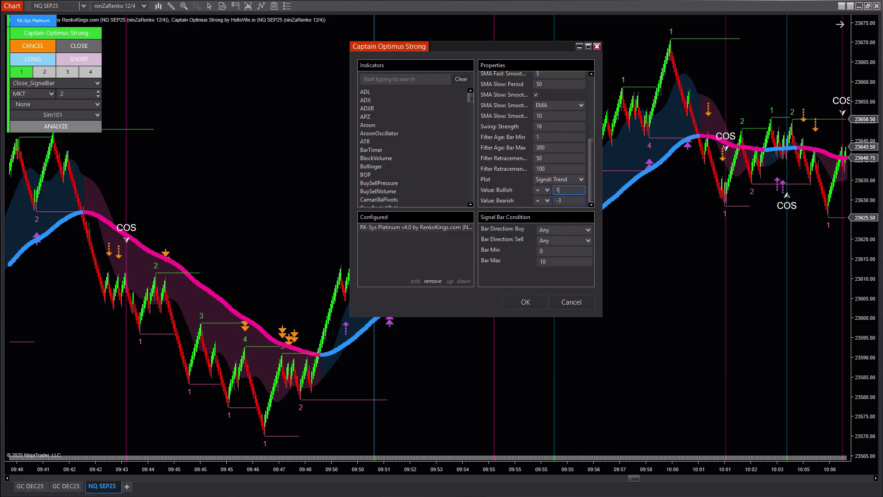
pyautogui.click(526, 302)
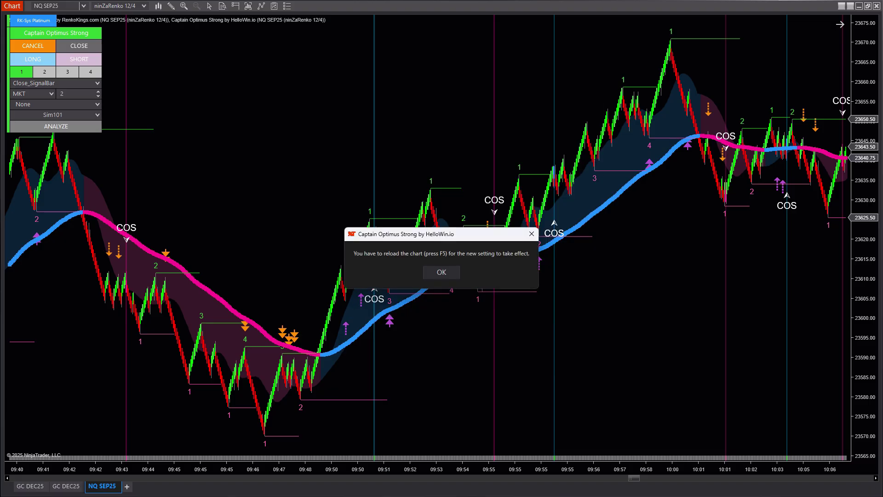
pyautogui.click(442, 272)
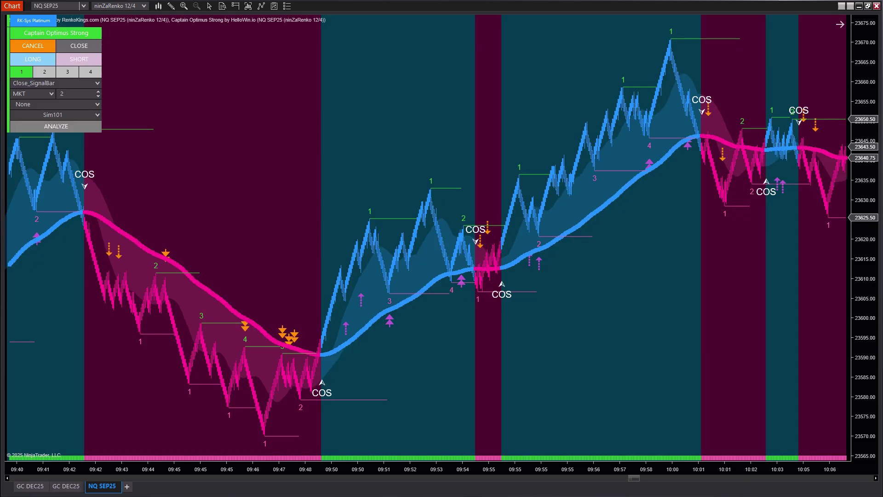
# Examine how the COS markers for the Signal: Trend plot line up with the trend changes through the morning session
pyautogui.scroll(-15, 442, 257)
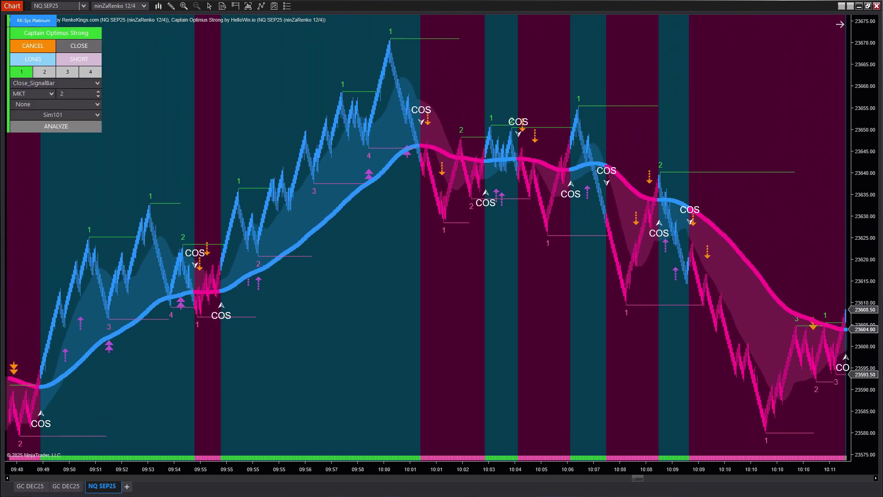
pyautogui.hscroll(10, 427, 238)
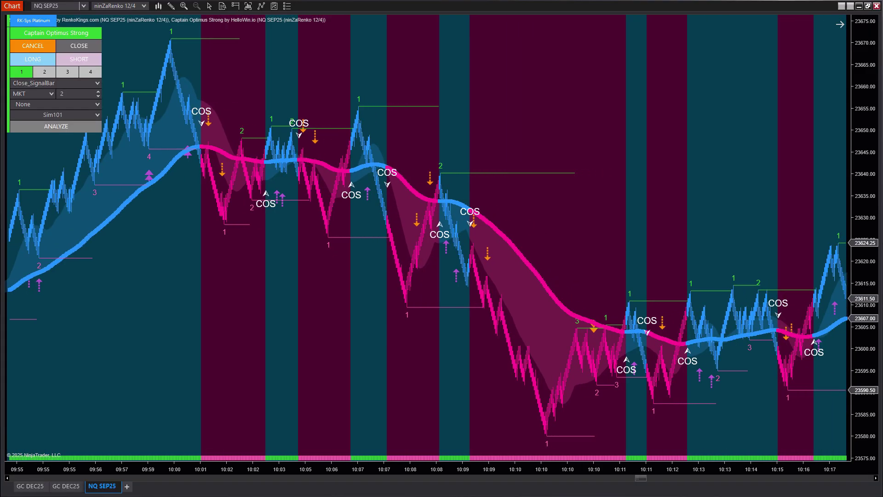
pyautogui.hscroll(20, 427, 237)
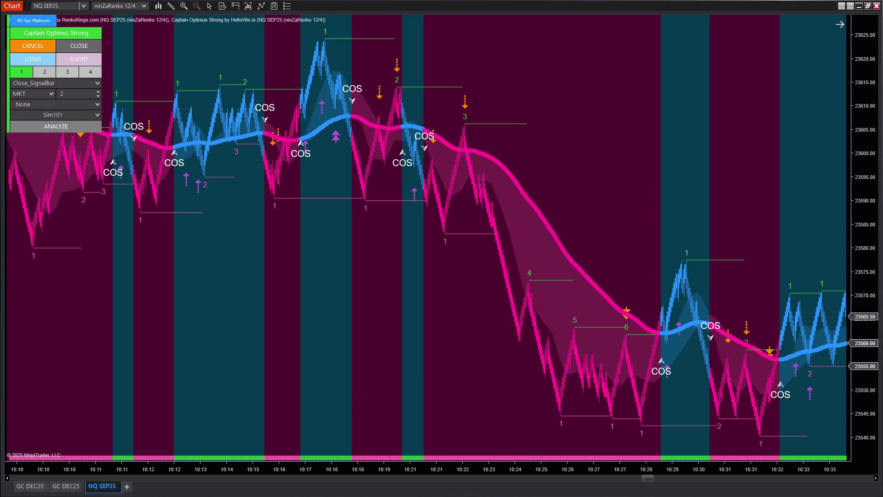
pyautogui.hscroll(20, 427, 238)
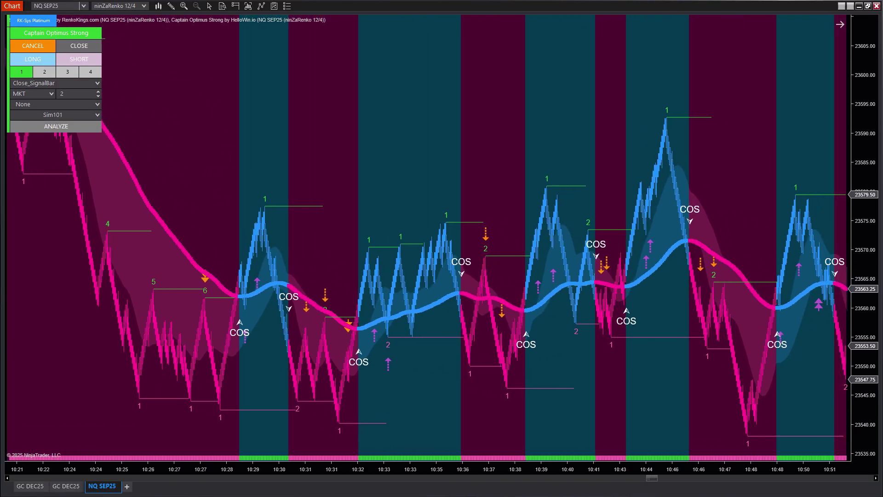
pyautogui.hscroll(5, 427, 237)
pyautogui.hscroll(20, 426, 238)
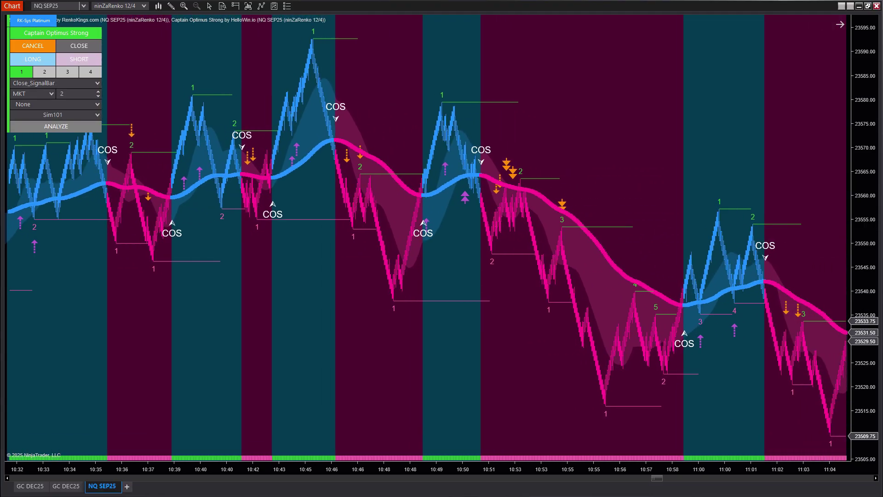
pyautogui.hscroll(20, 427, 238)
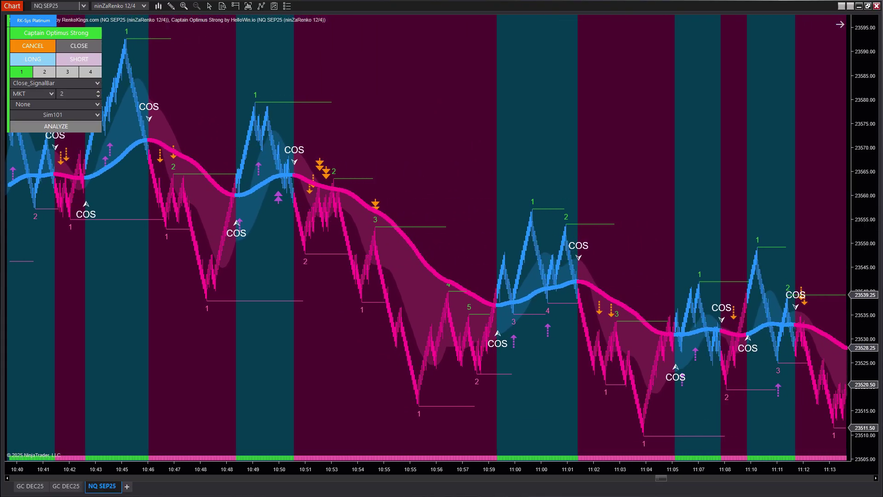
pyautogui.hscroll(20, 427, 238)
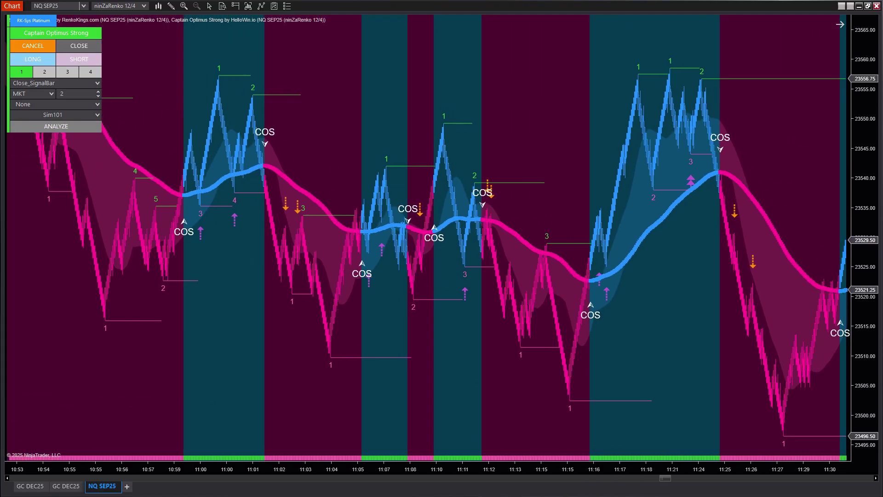
pyautogui.hscroll(15, 427, 238)
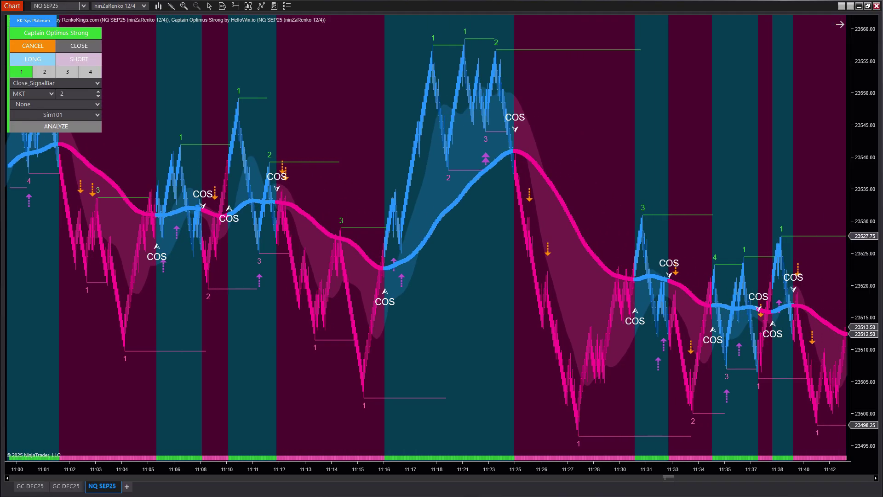